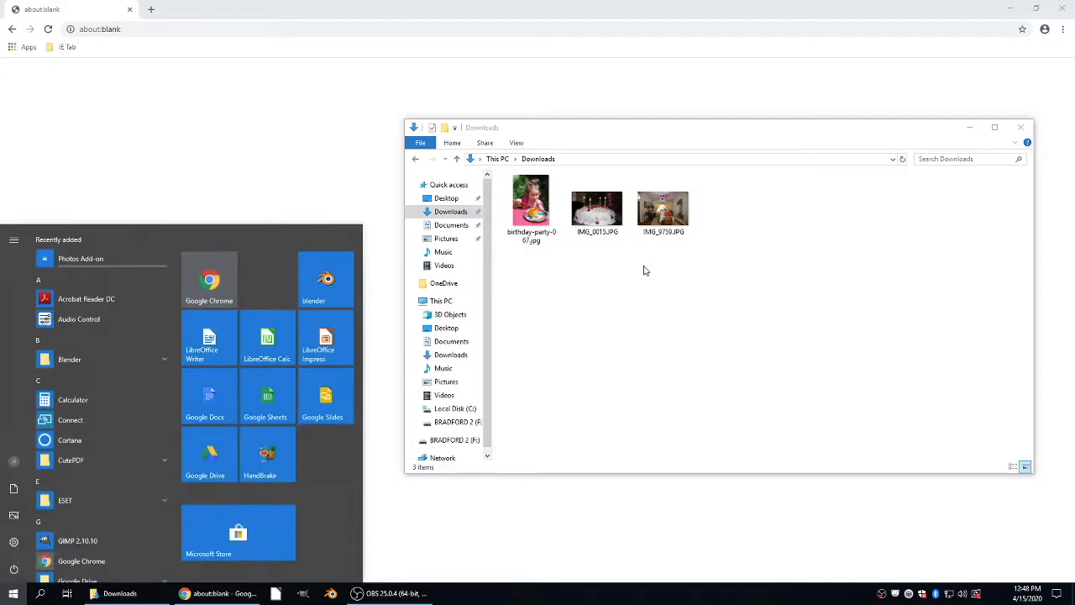
Step: Open the Video Editor app and create a new video project named BDay
text(video)
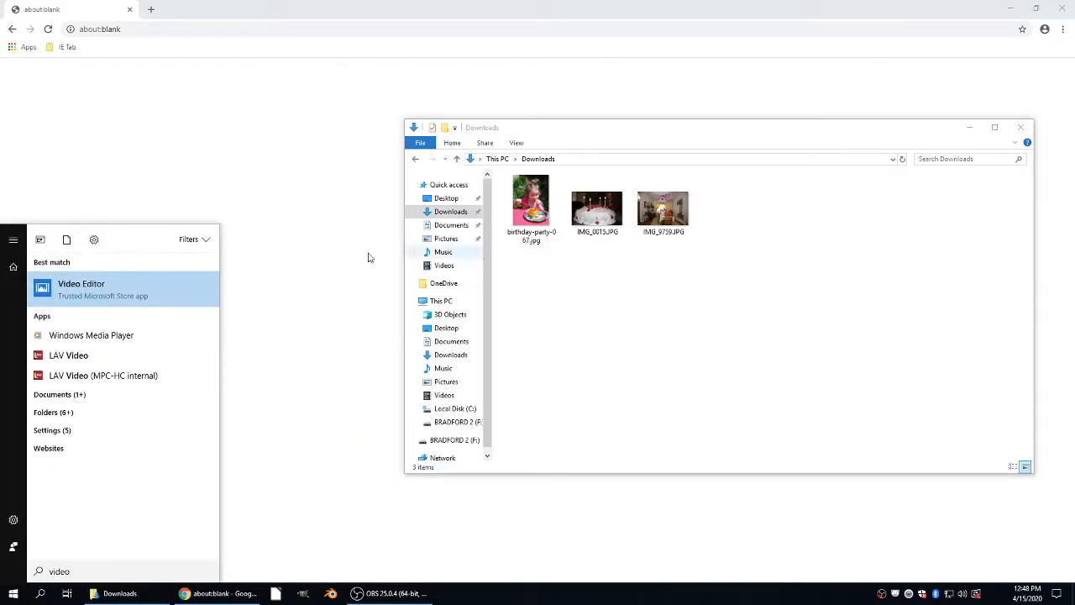
click(111, 291)
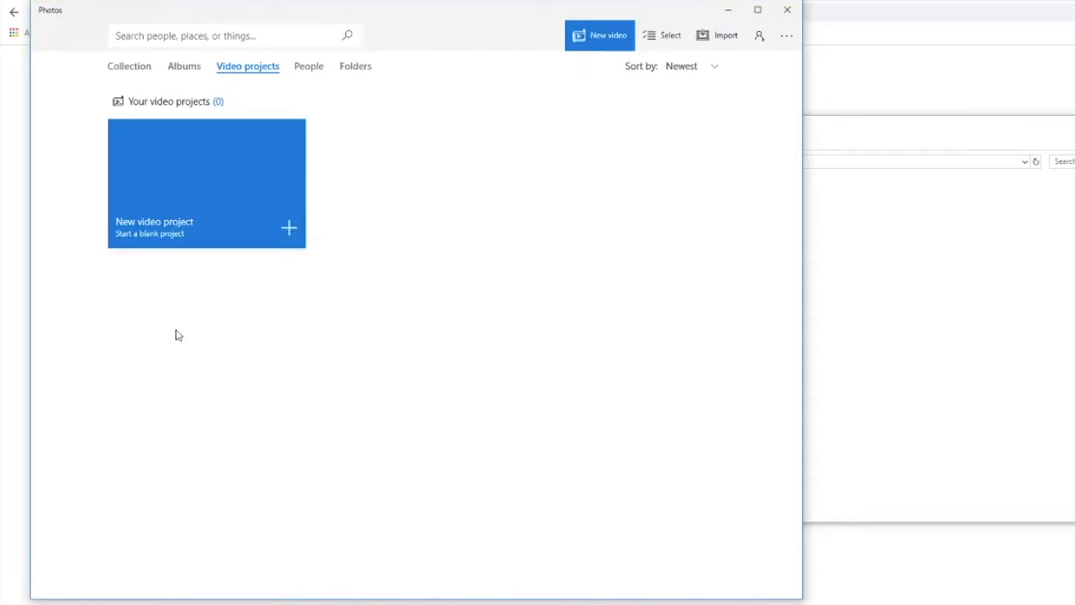
click(189, 200)
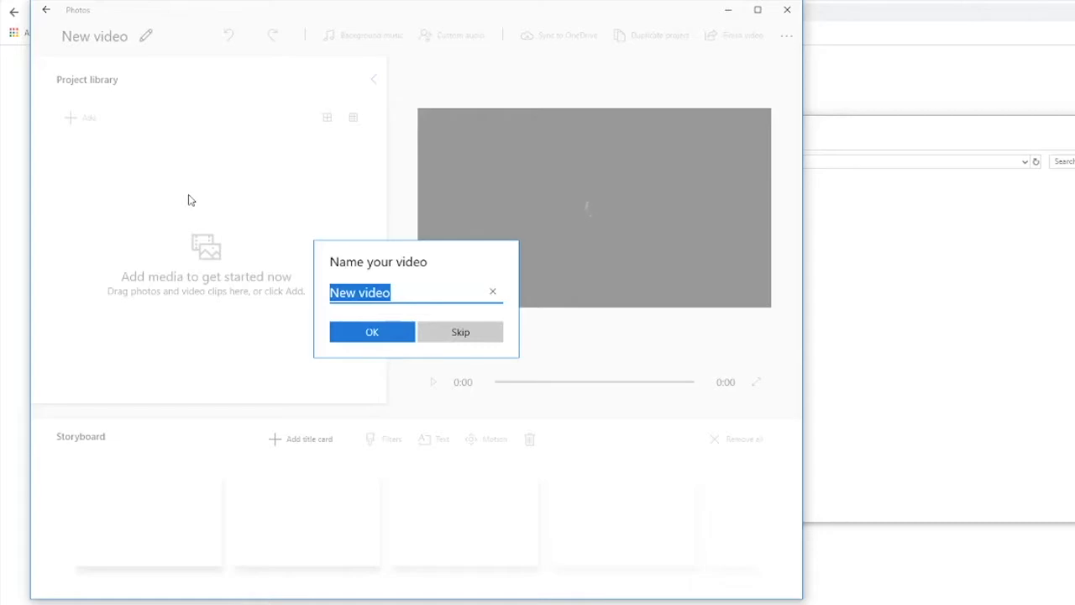
text(B)
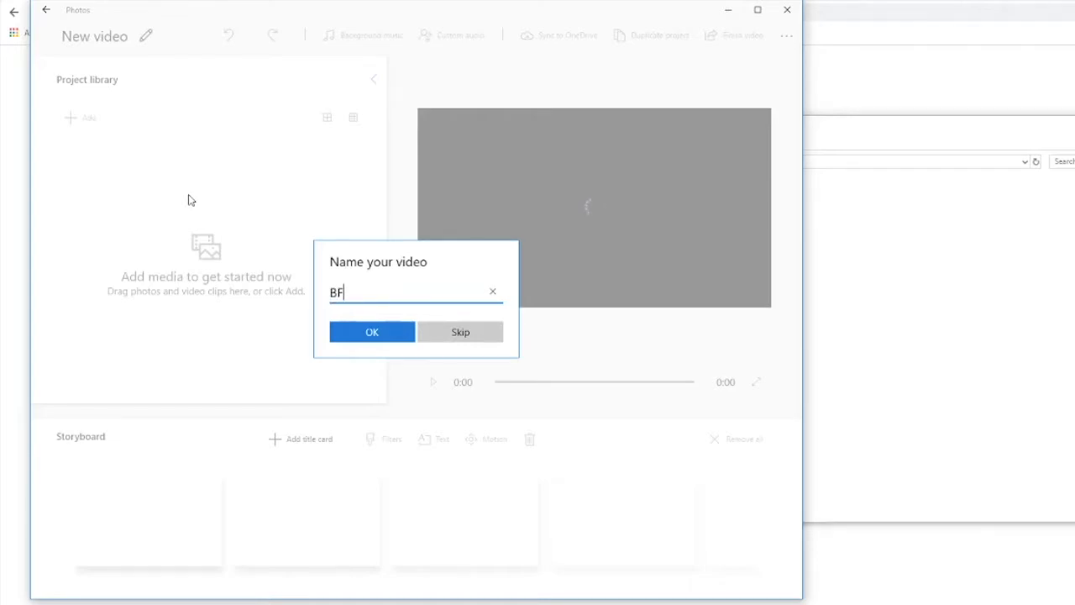
text(Day)
key(Return)
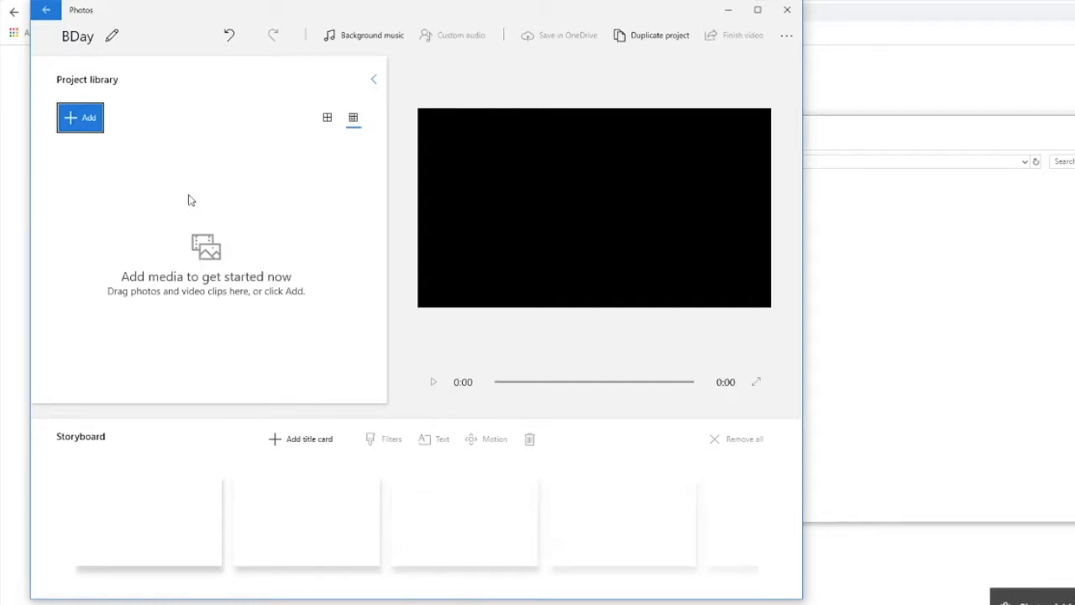
Step: Import birthday-party-067.jpg, IMG_0015.JPG and IMG_9759.JPG from the Downloads folder into the project library
click(845, 283)
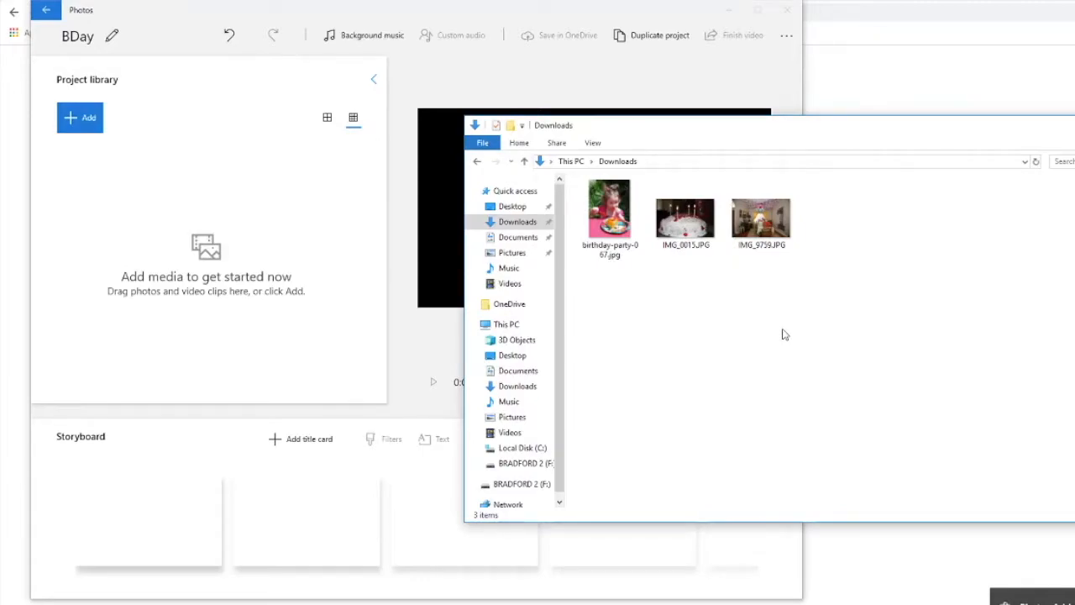
drag(838, 296, 598, 191)
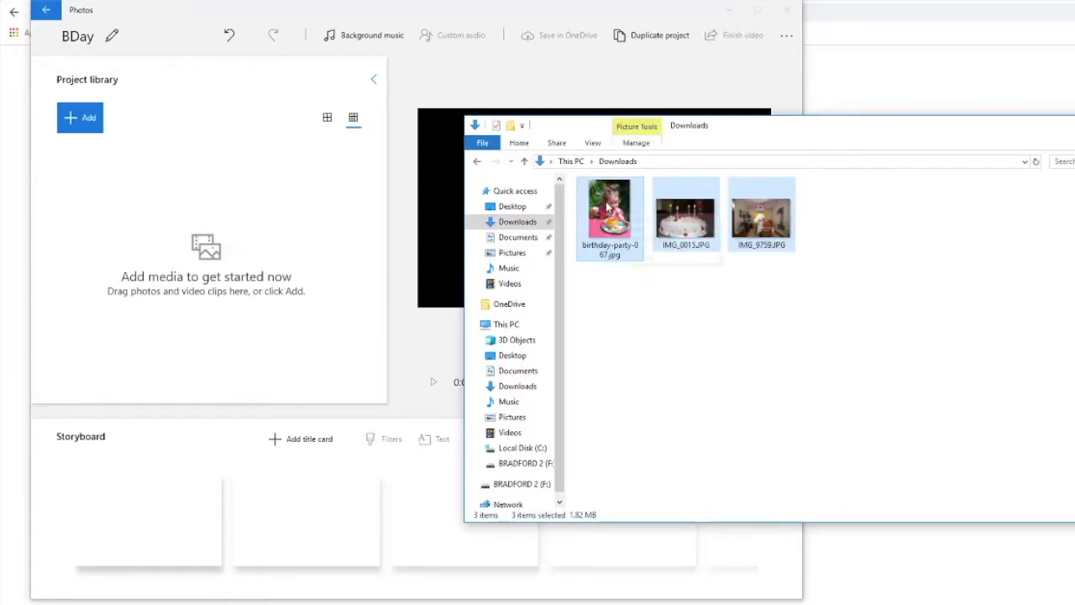
drag(611, 210, 208, 221)
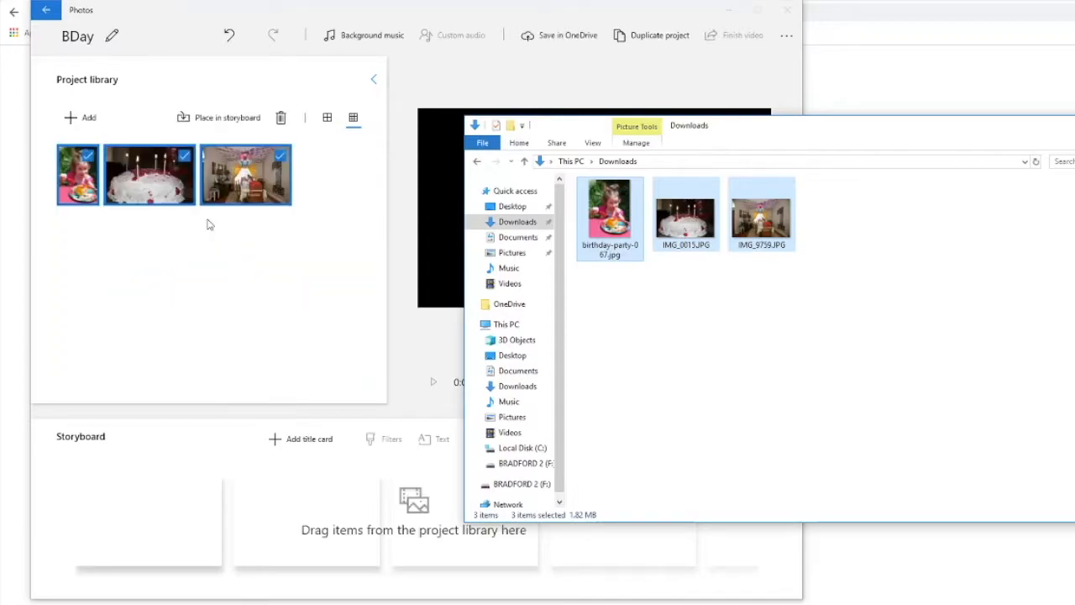
click(230, 420)
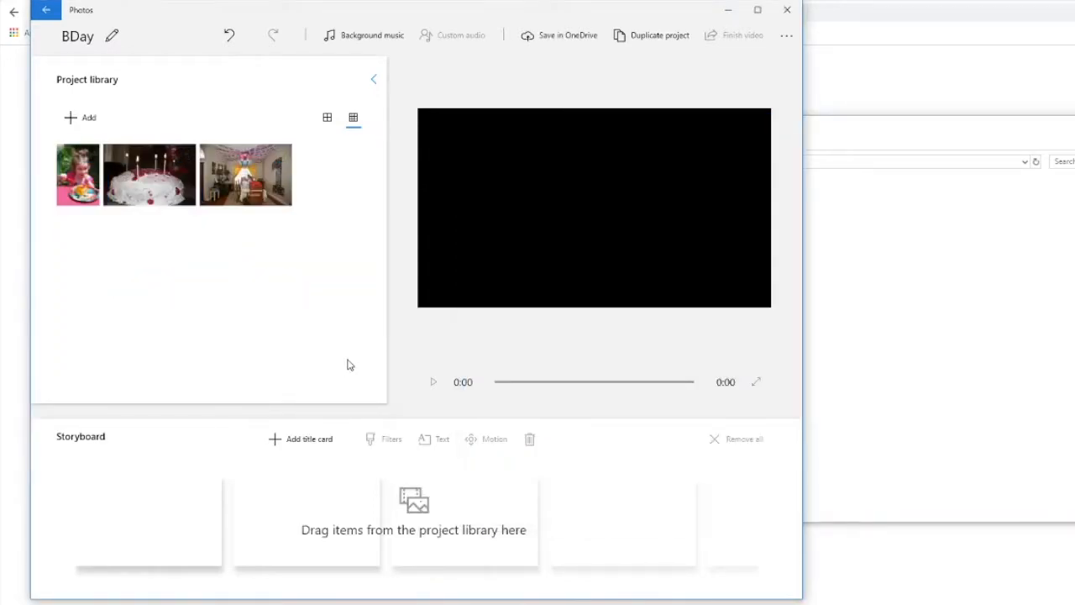
Step: Add a title card to the storyboard and set its text to "SoAndSo's nth Birthday"
click(315, 443)
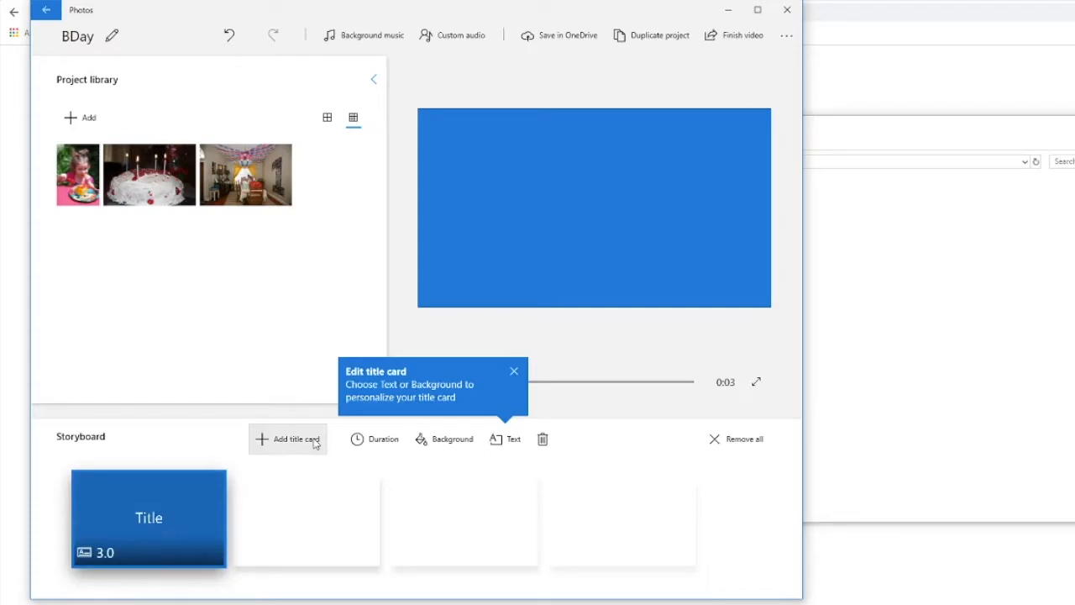
click(513, 444)
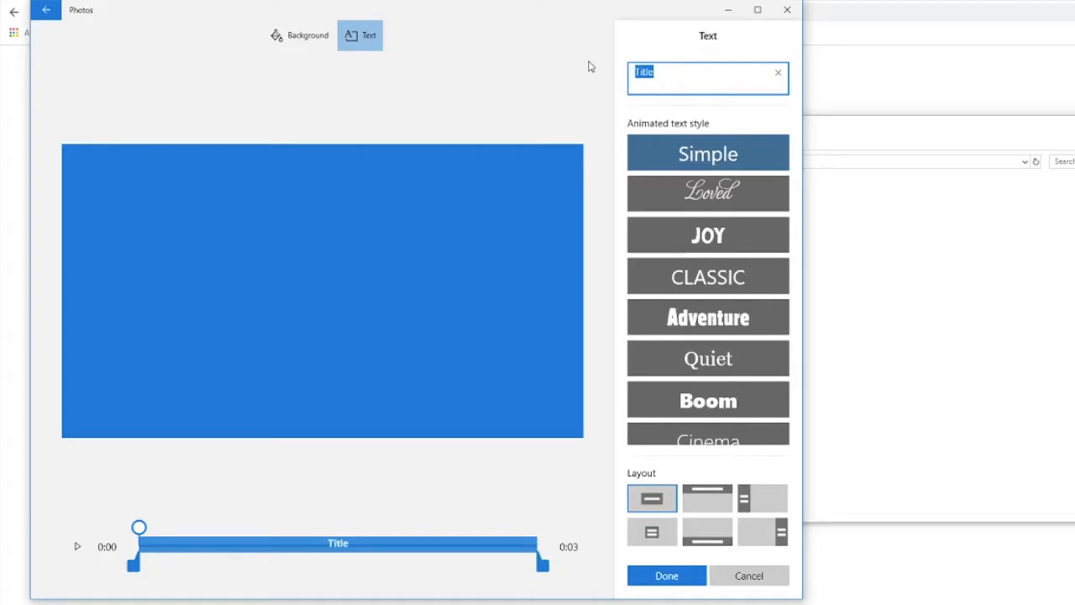
text(SoAndSo's nth Bi)
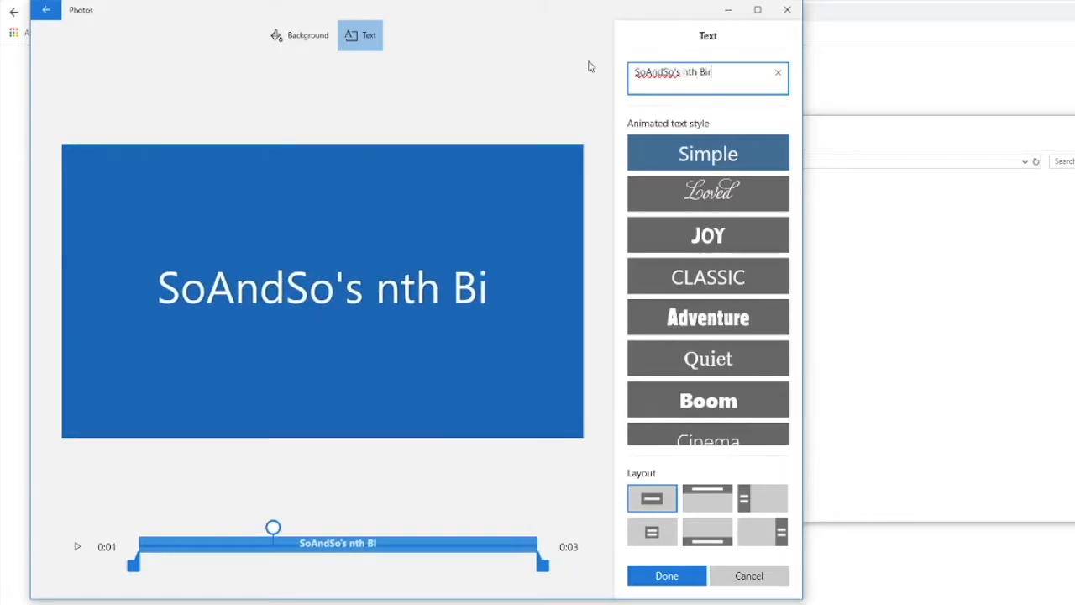
text(rthday)
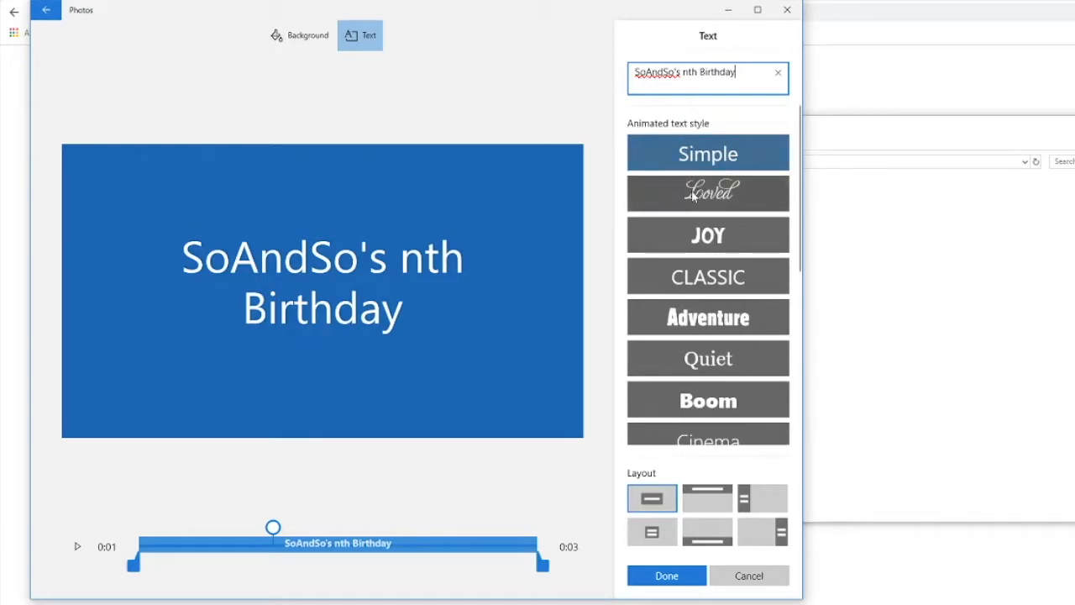
Step: Try the Joy and Classic animated text styles on the title card and scrub through the Joy preview
click(701, 236)
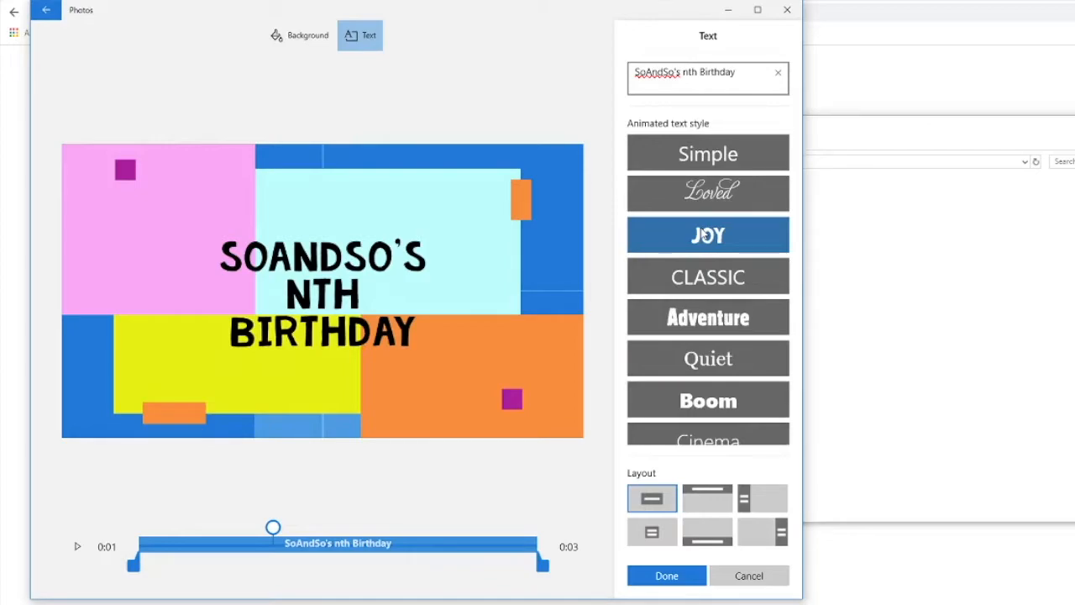
click(704, 275)
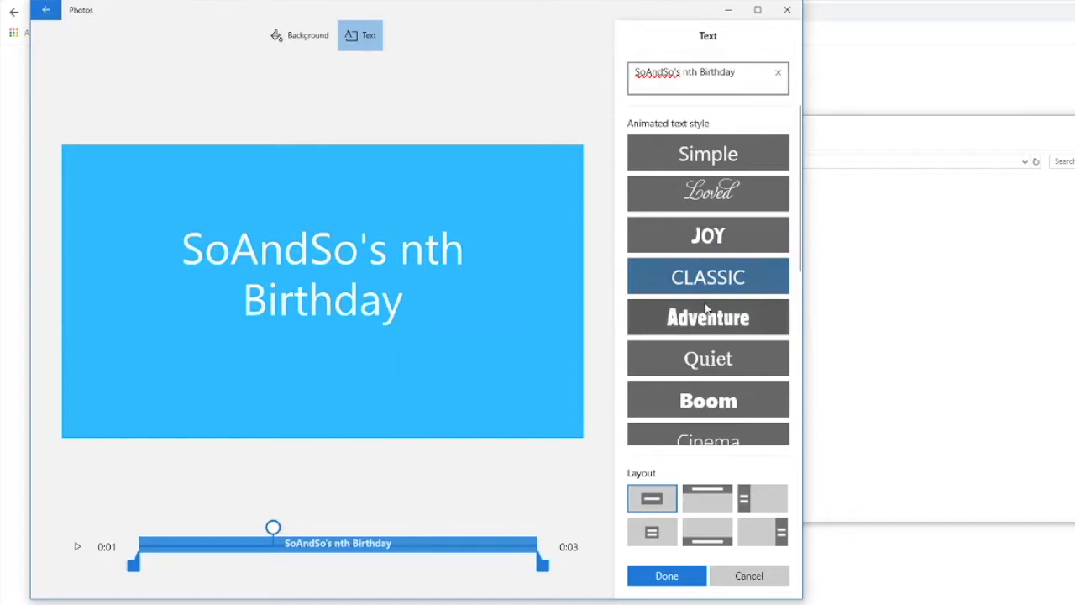
click(708, 238)
drag(273, 527, 455, 528)
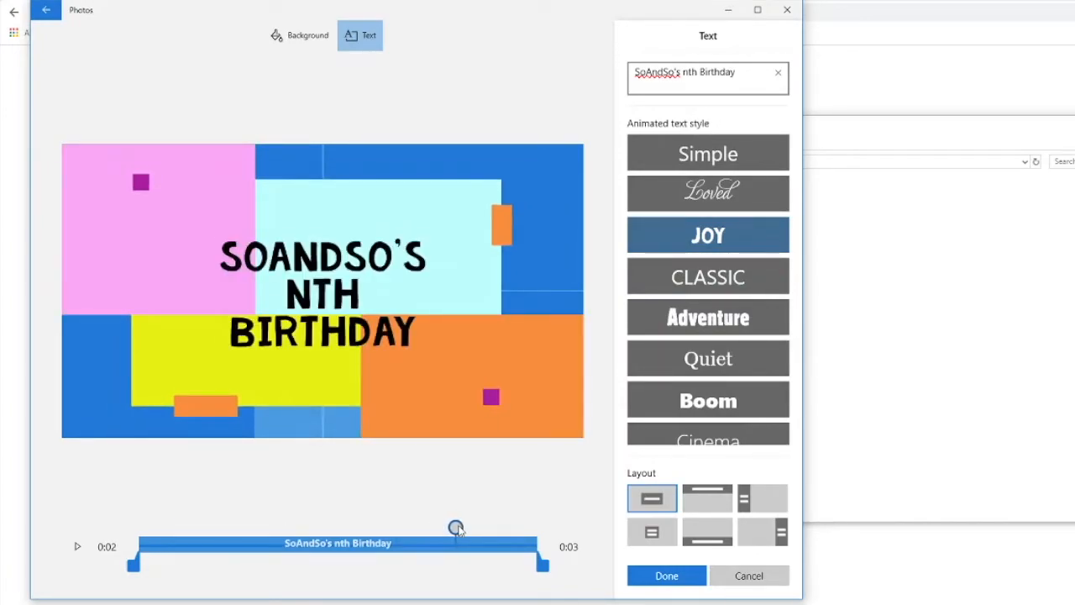
Step: Apply the Loved text style to the title card and give it a custom red-orange background color
click(708, 192)
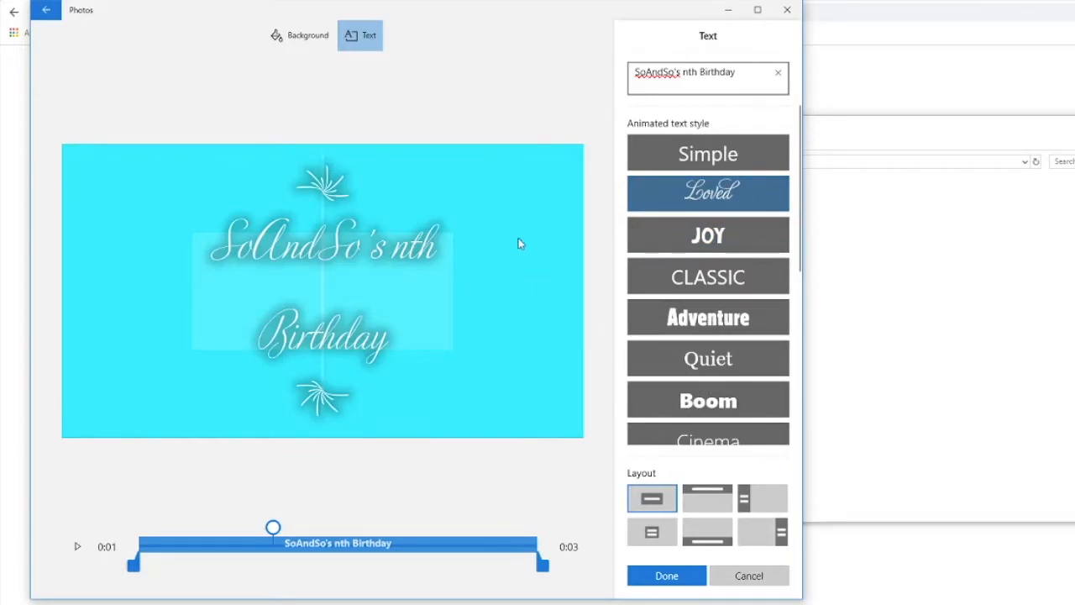
click(281, 34)
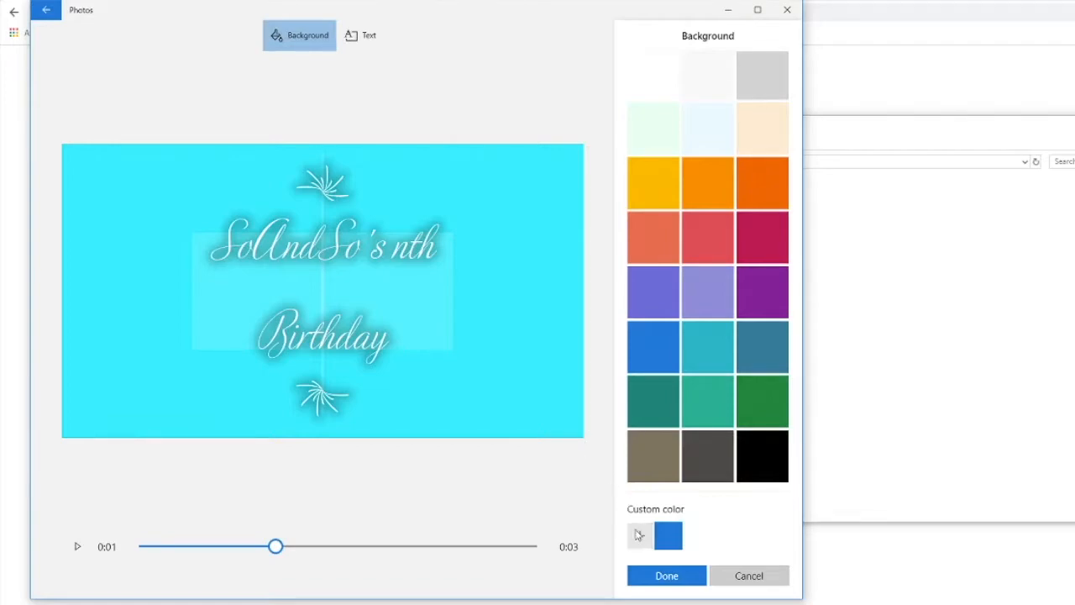
click(638, 534)
click(477, 290)
click(505, 379)
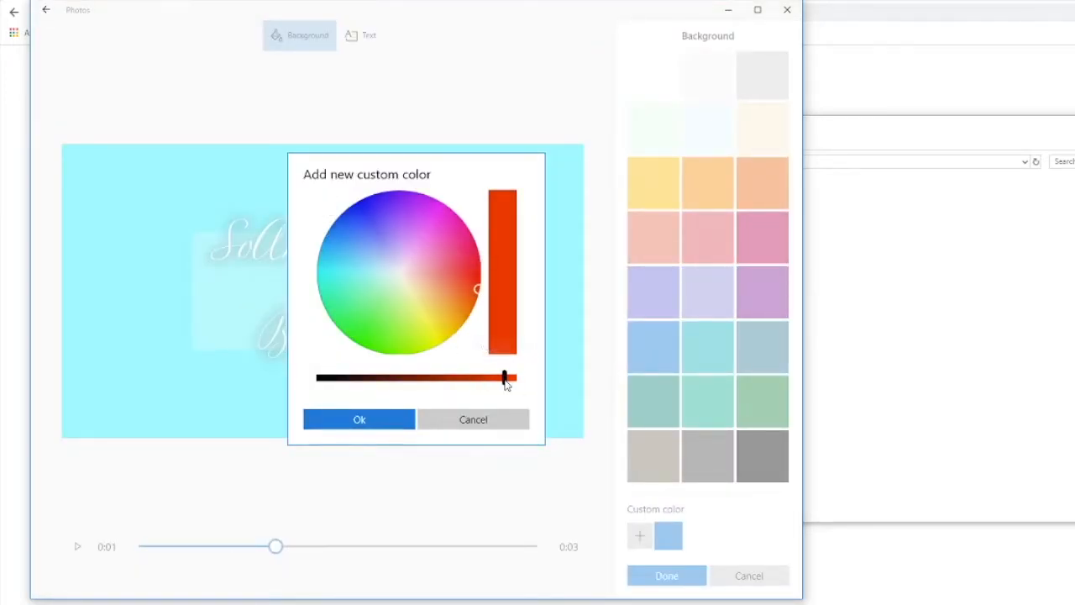
click(384, 424)
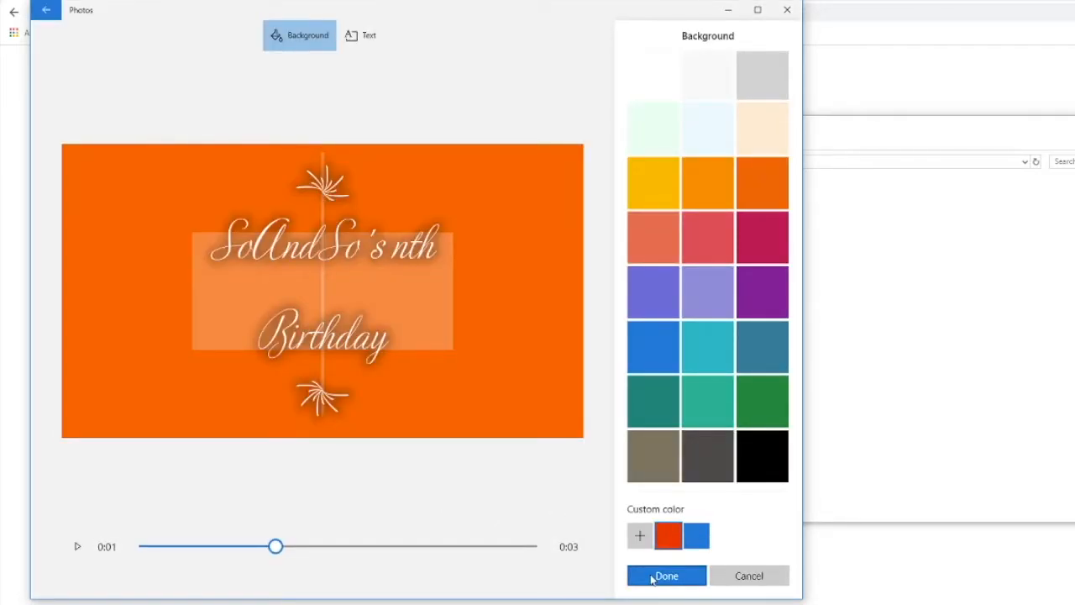
click(653, 579)
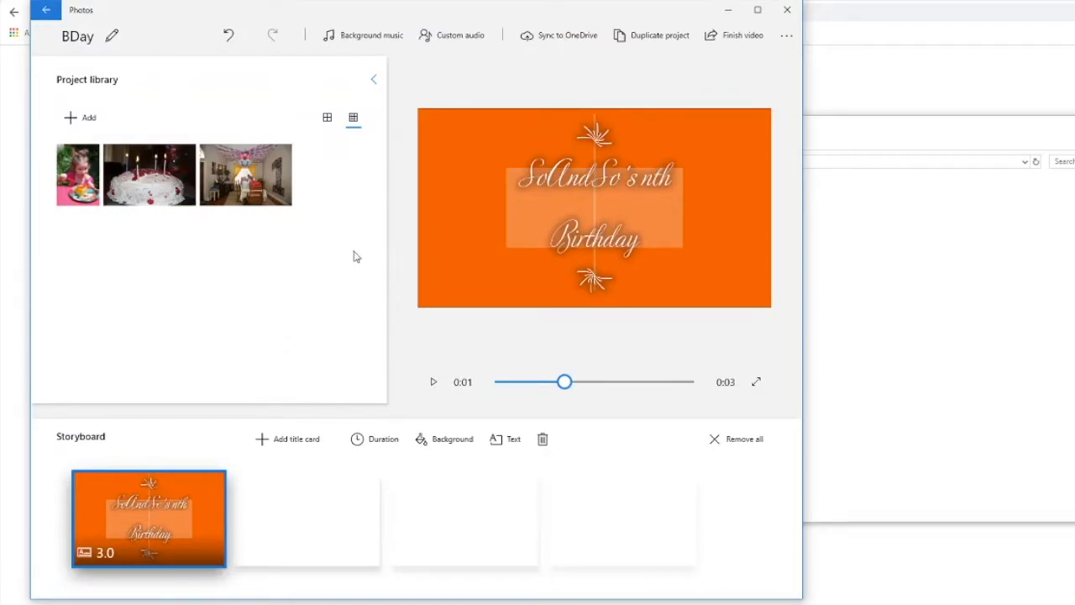
Step: Place the photos in the storyboard after the title card: decorated room, birthday cake, and girl eating cake
drag(277, 186, 290, 509)
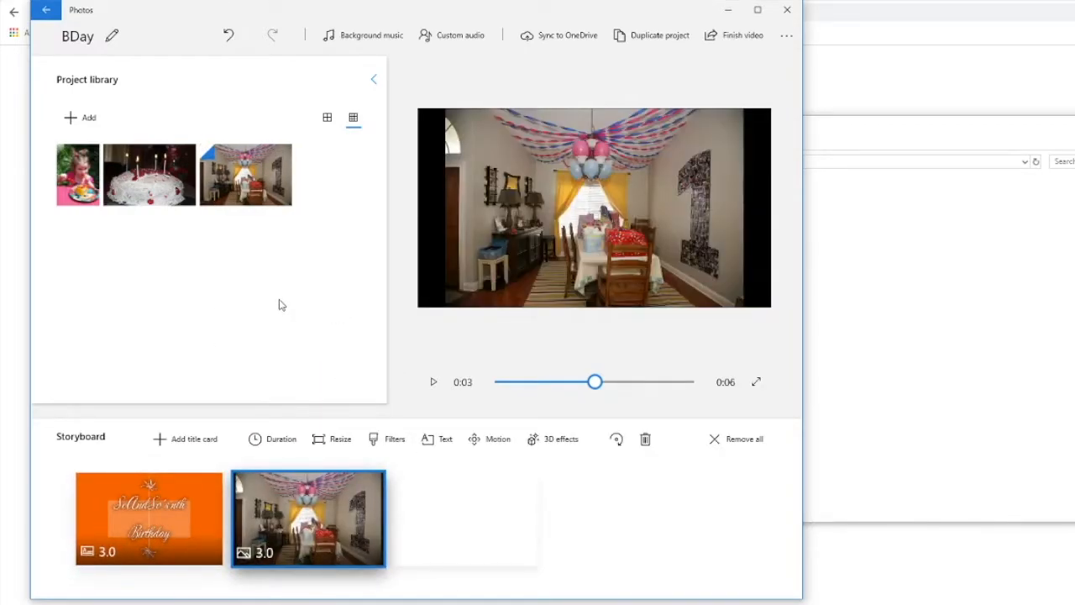
drag(150, 177, 467, 519)
drag(78, 189, 663, 537)
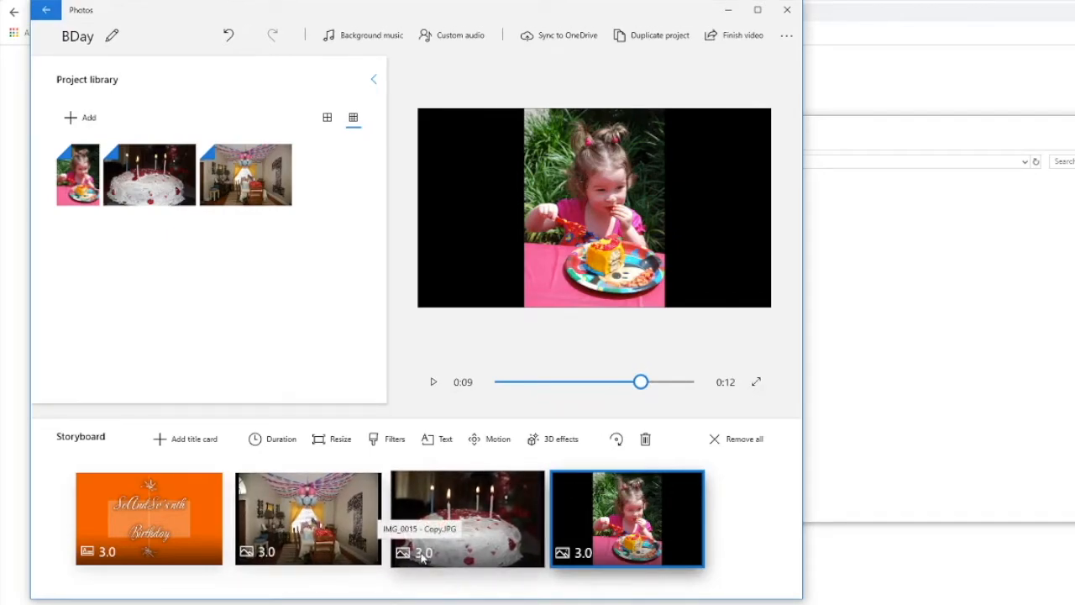
Step: Set the duration of the decorated room photo to 5 seconds
click(344, 514)
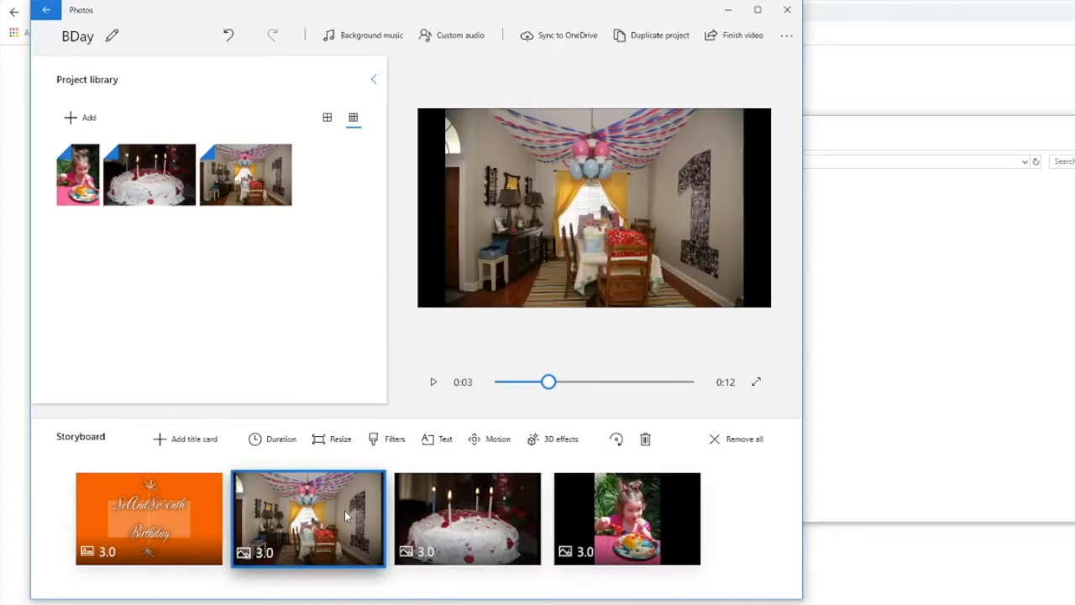
click(277, 442)
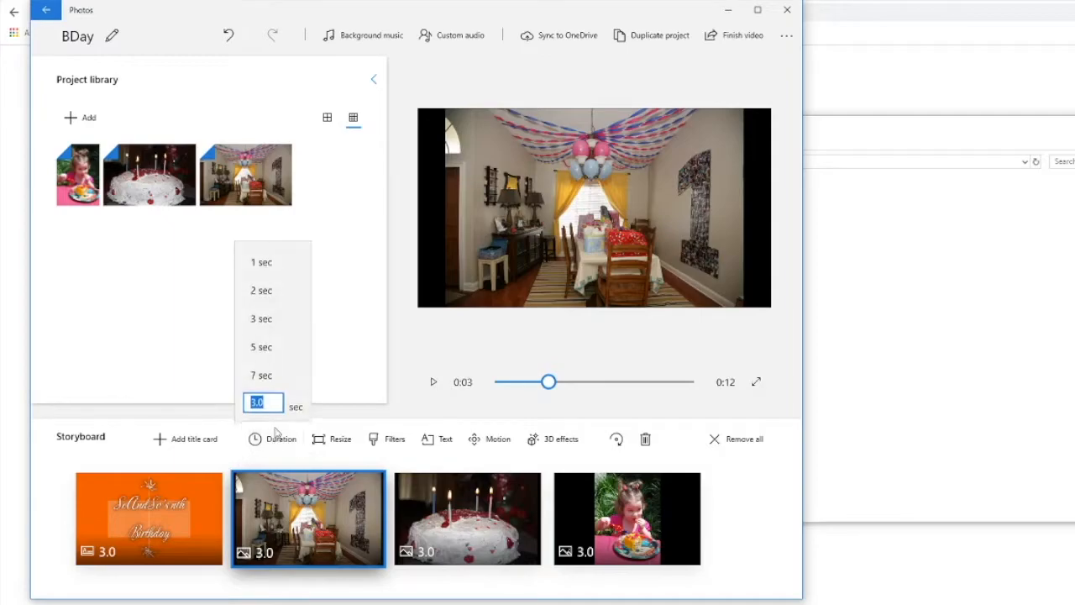
click(263, 347)
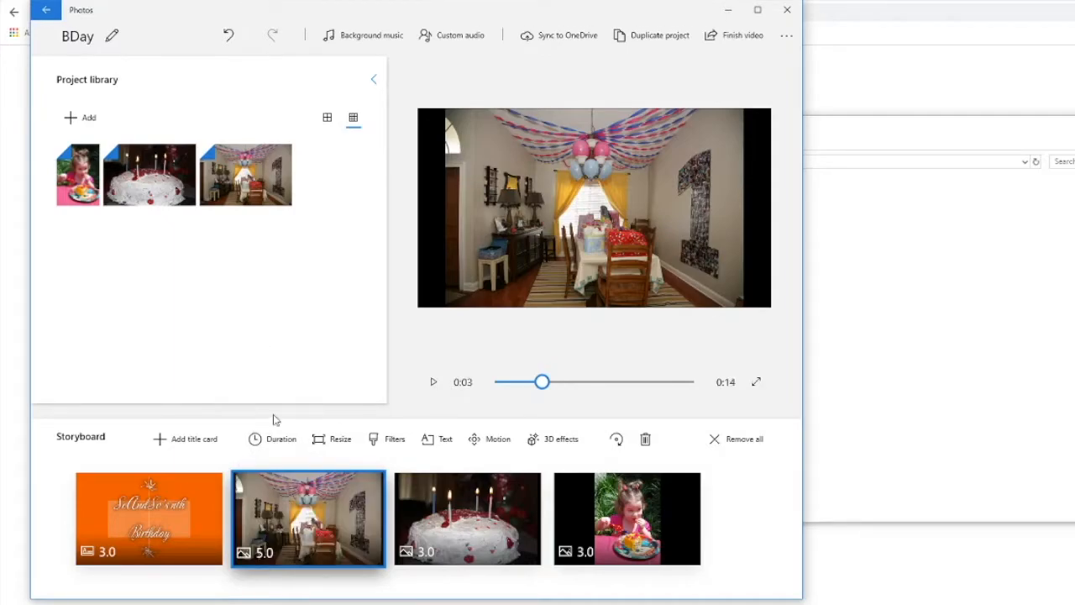
Step: Apply the Zoom in center motion to the decorated room photo and play its preview
click(487, 440)
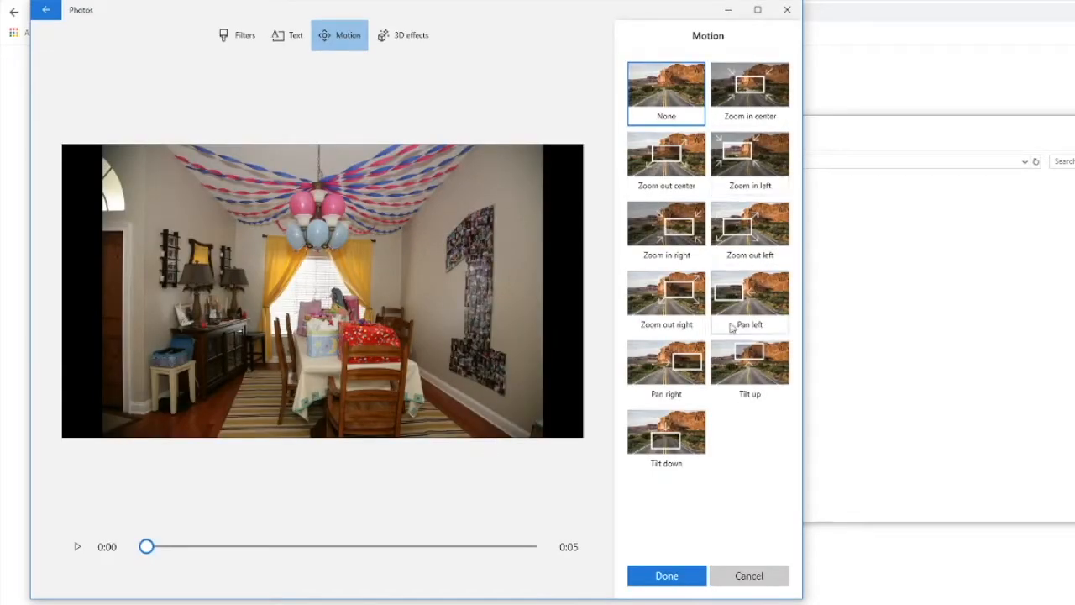
click(761, 87)
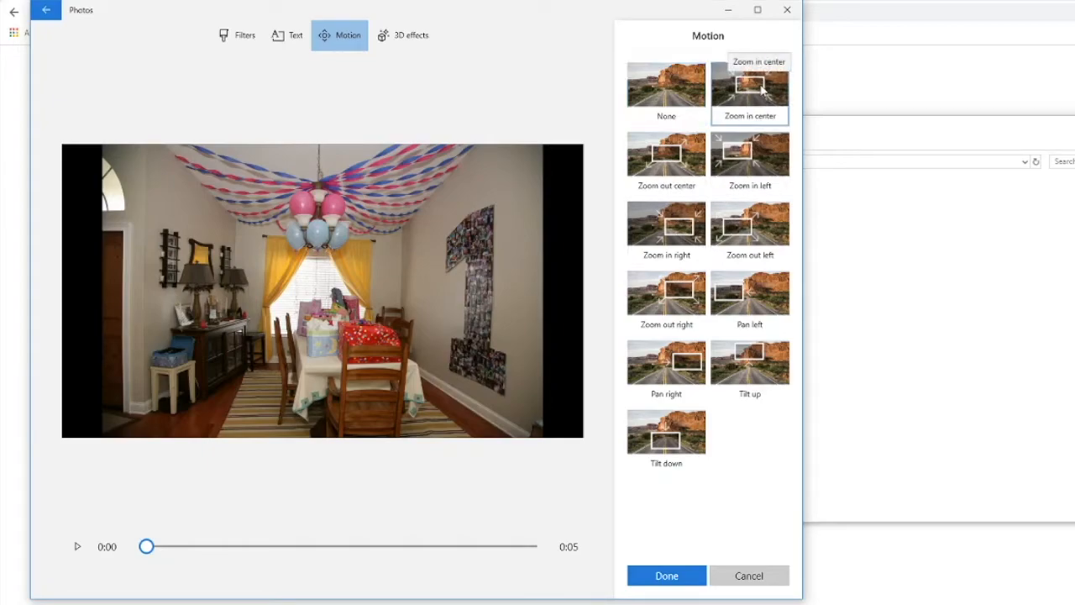
click(77, 547)
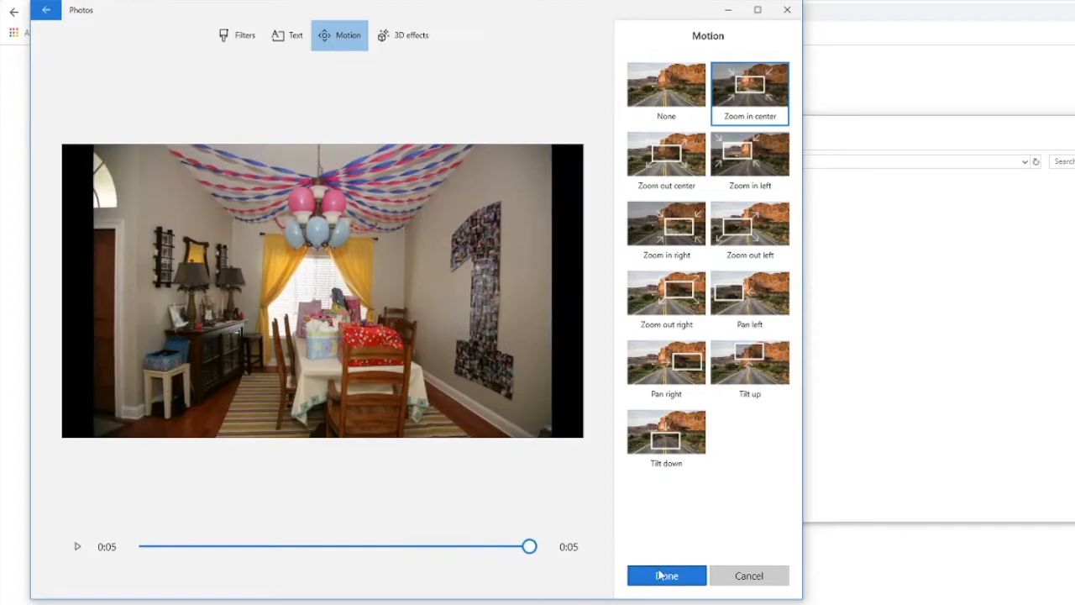
Step: Add the caption "Wish you were here!" to the decorated room photo, using the layout with text across the top
click(288, 36)
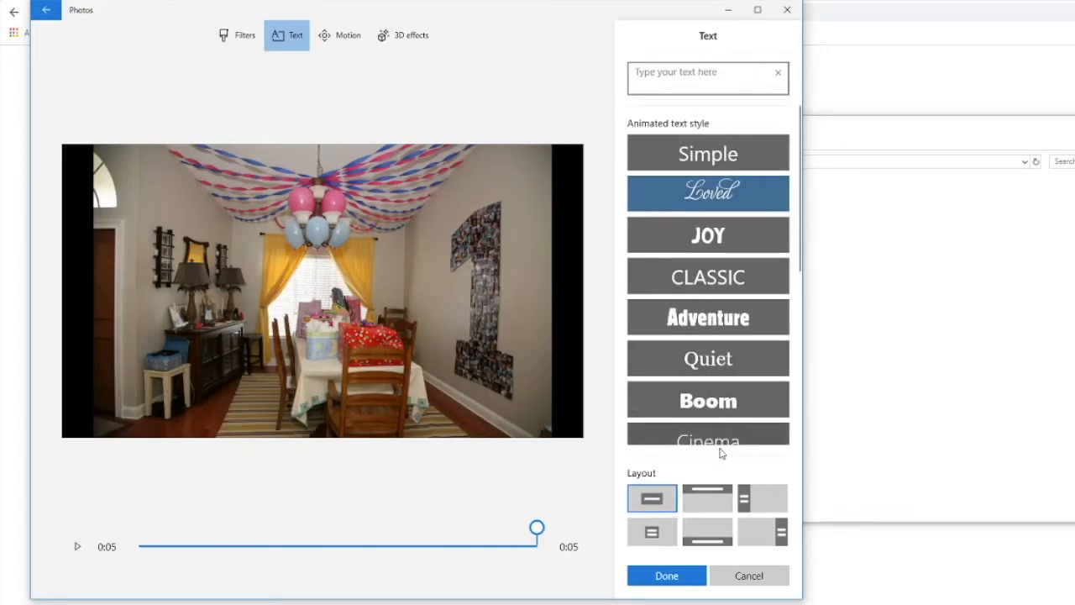
click(709, 501)
click(691, 80)
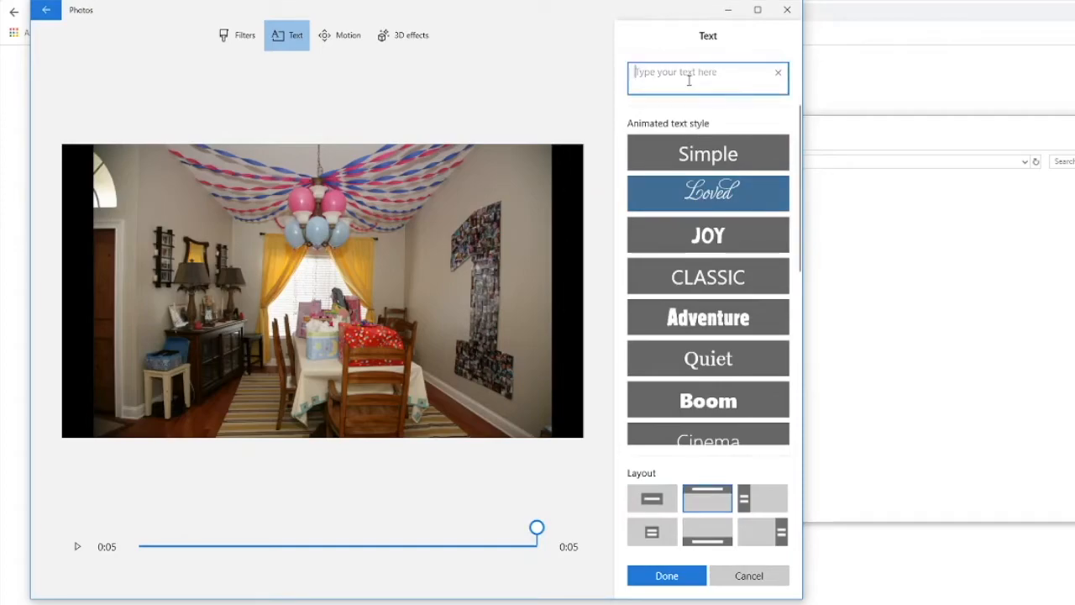
text(Wish y)
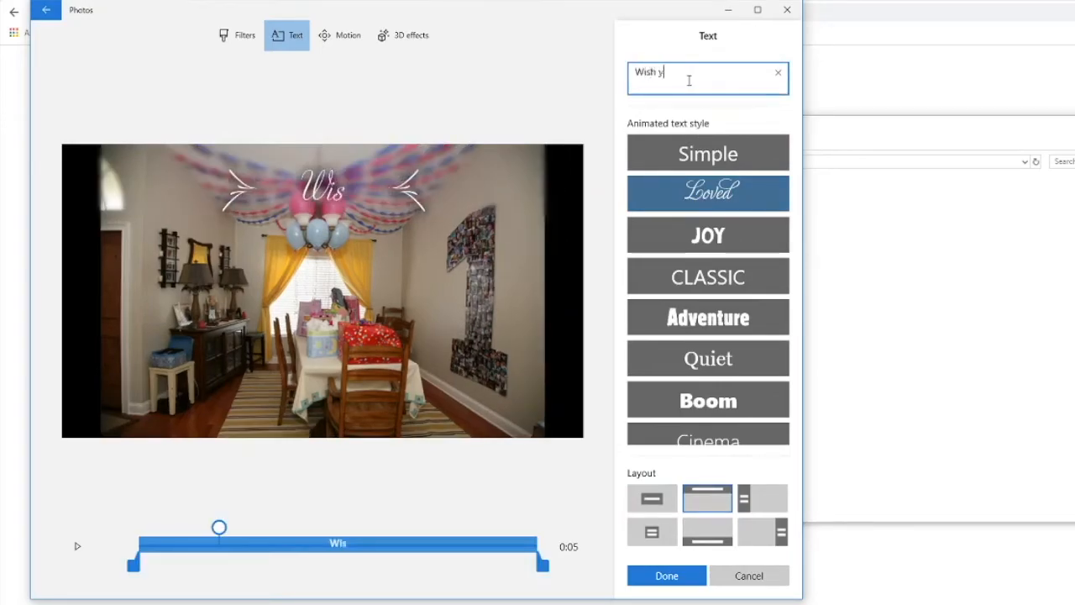
text(ou were here!)
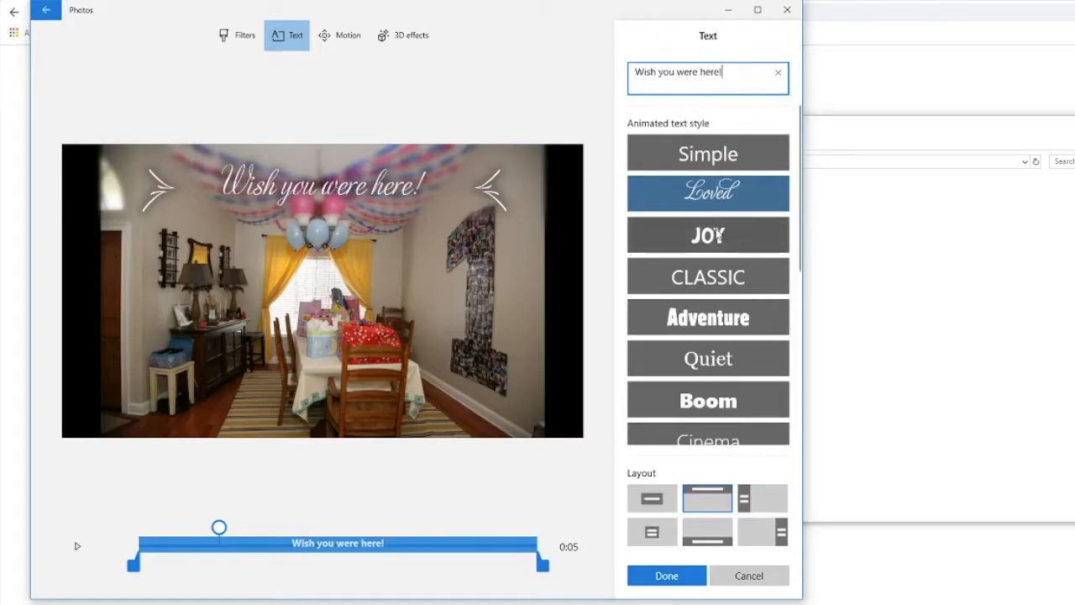
Step: Apply the Fresh text style to the caption, make it last until the end of the clip, and save the text
scroll(725, 251, down, 5)
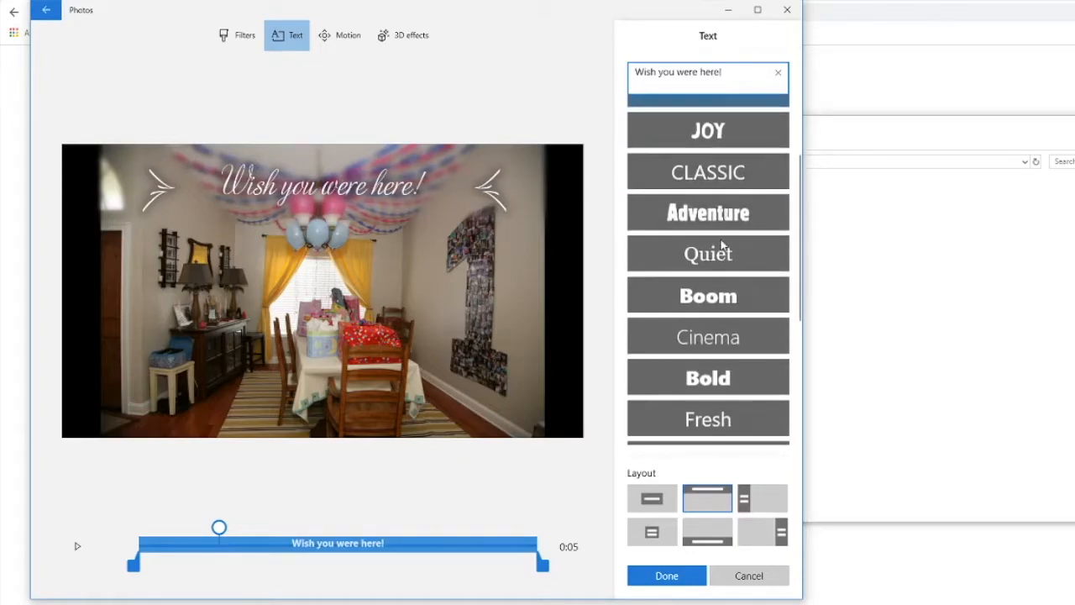
scroll(731, 252, up, 6)
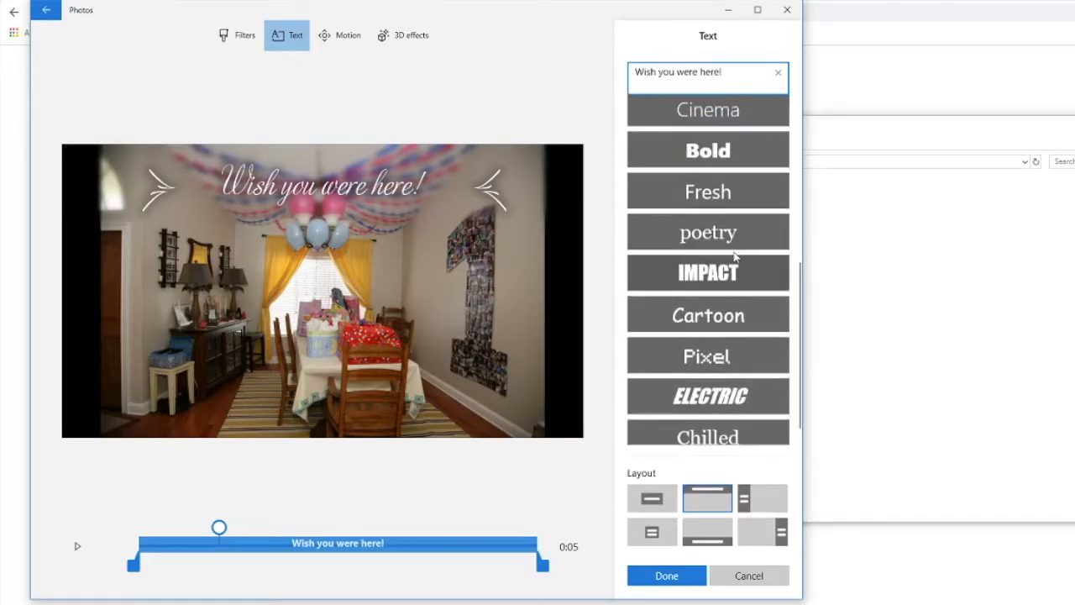
click(725, 439)
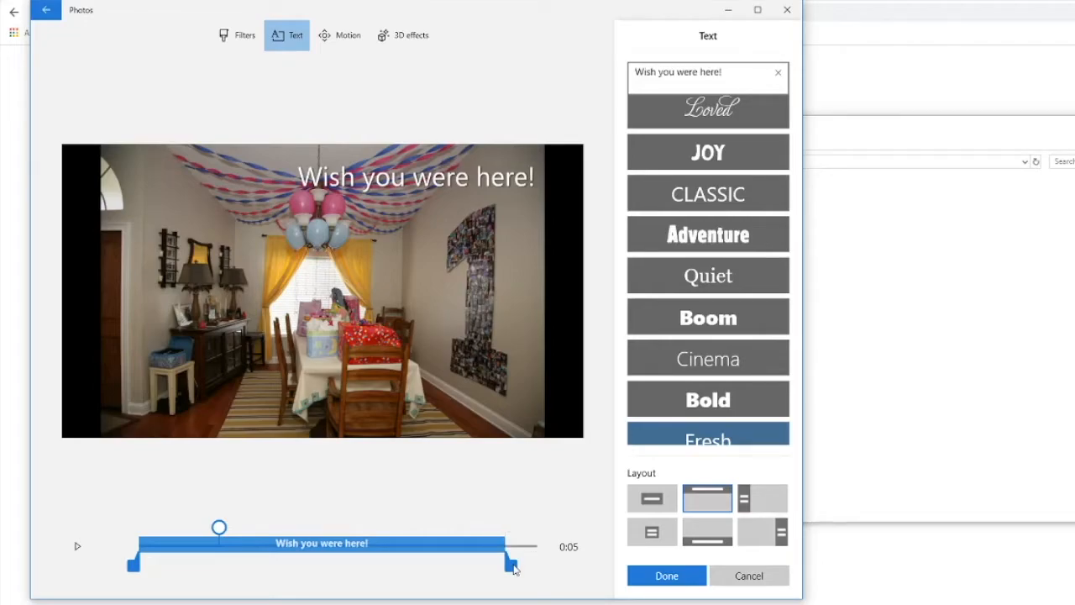
drag(515, 570, 559, 569)
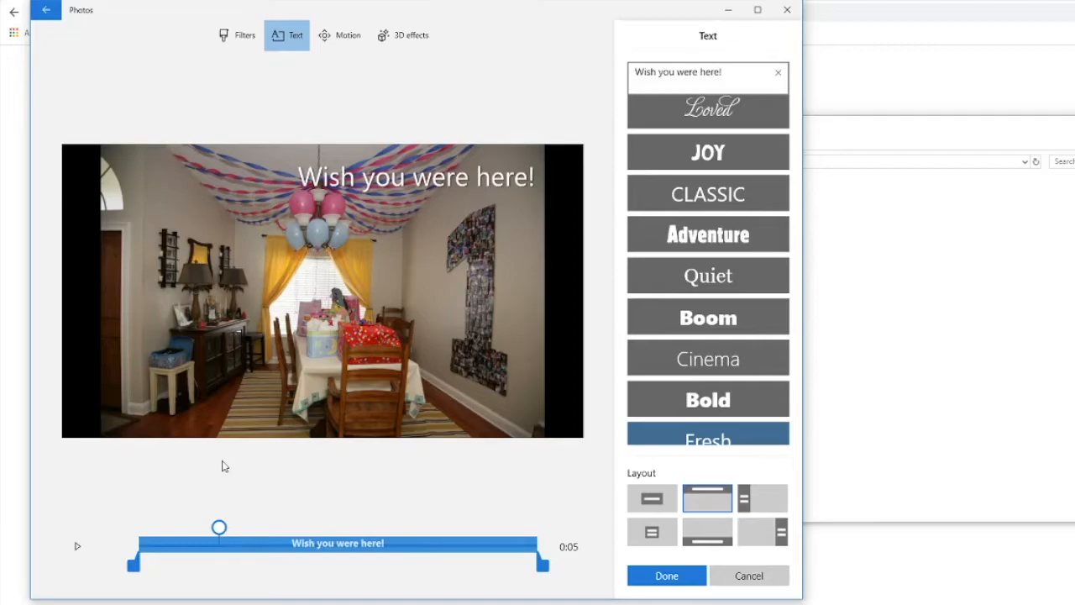
click(658, 576)
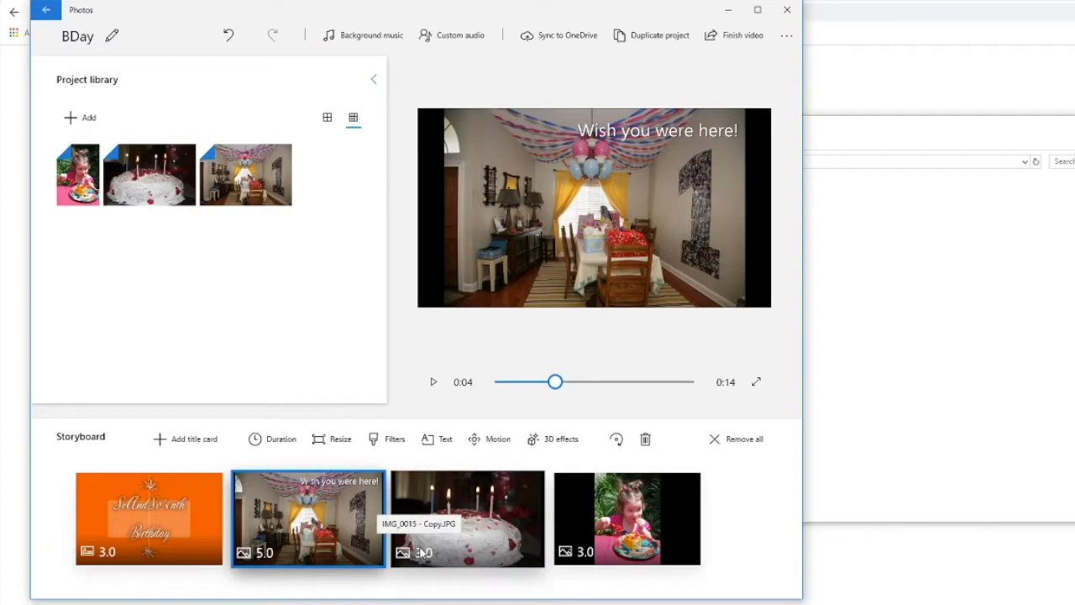
Step: Set the duration of the birthday cake photo to 5 seconds
click(423, 553)
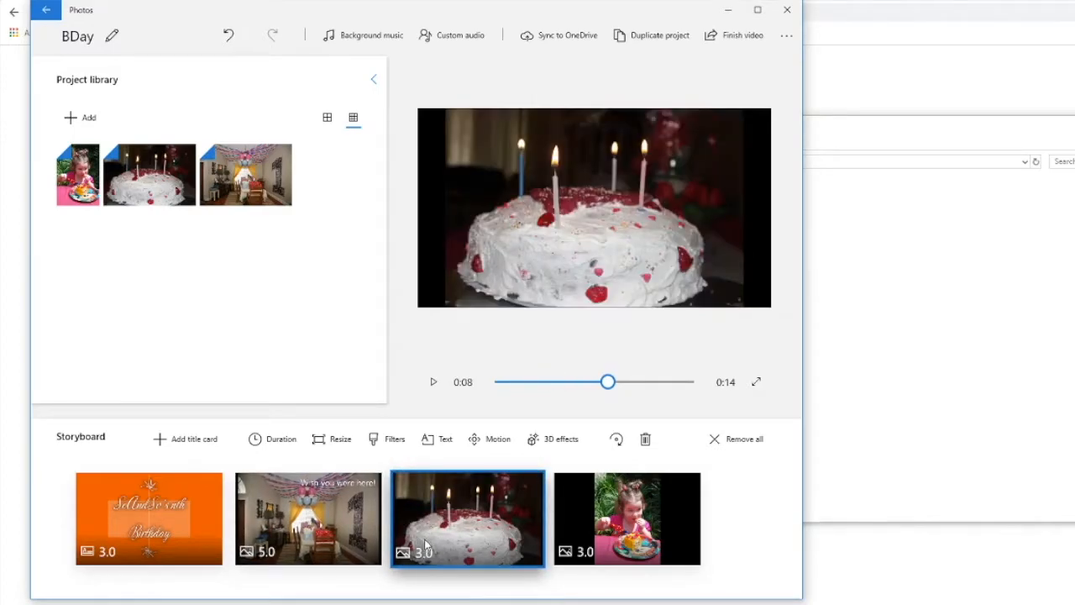
click(266, 439)
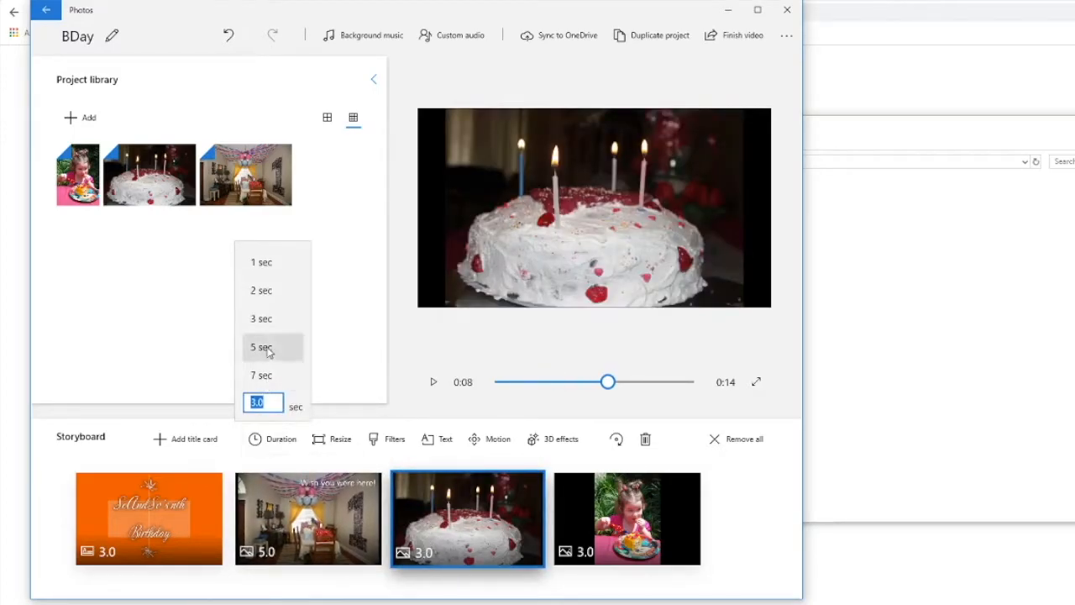
click(262, 347)
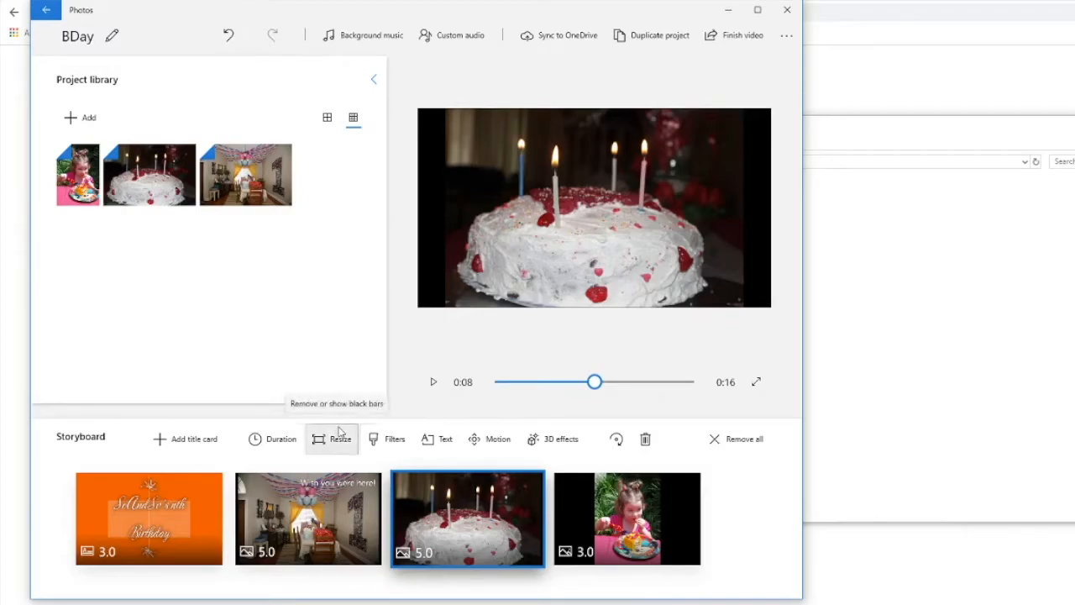
Step: Add a Candle flame 3D effect to the cake photo and position it over the blue candle's wick
click(544, 445)
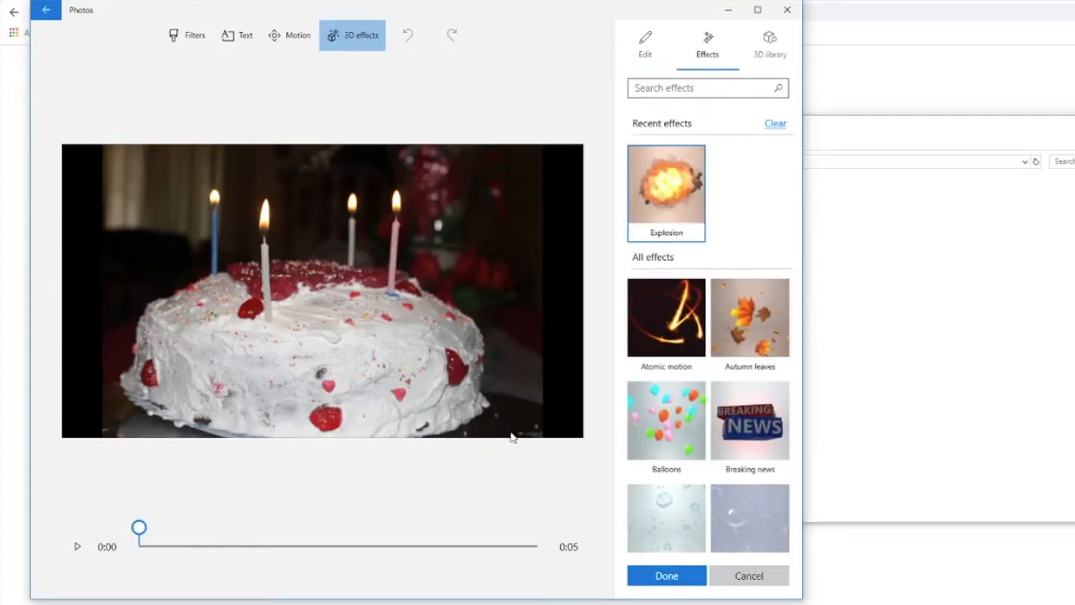
scroll(694, 342, down, 5)
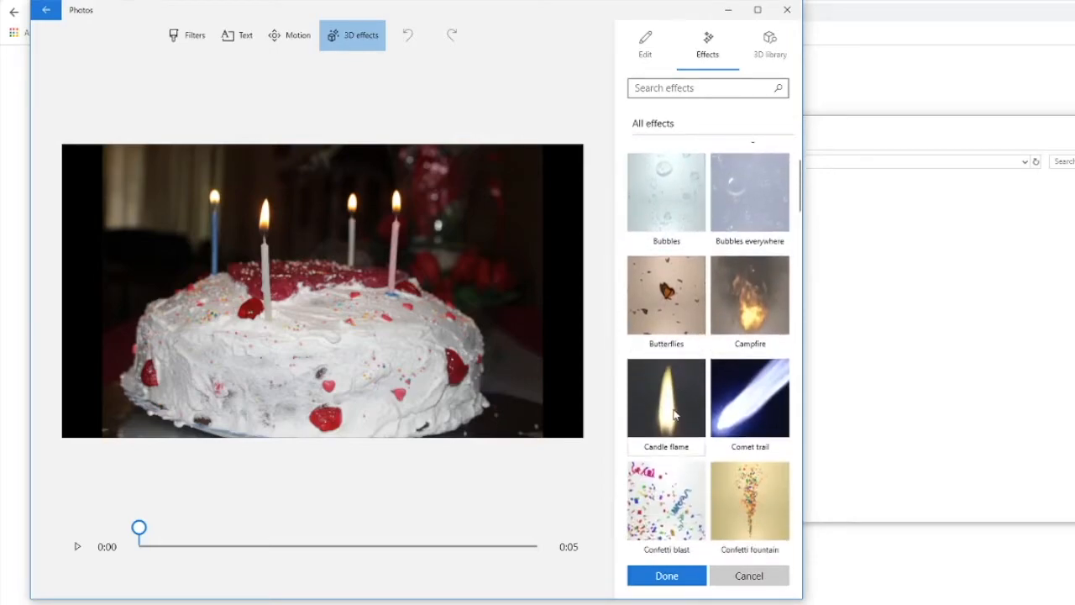
drag(673, 414, 215, 234)
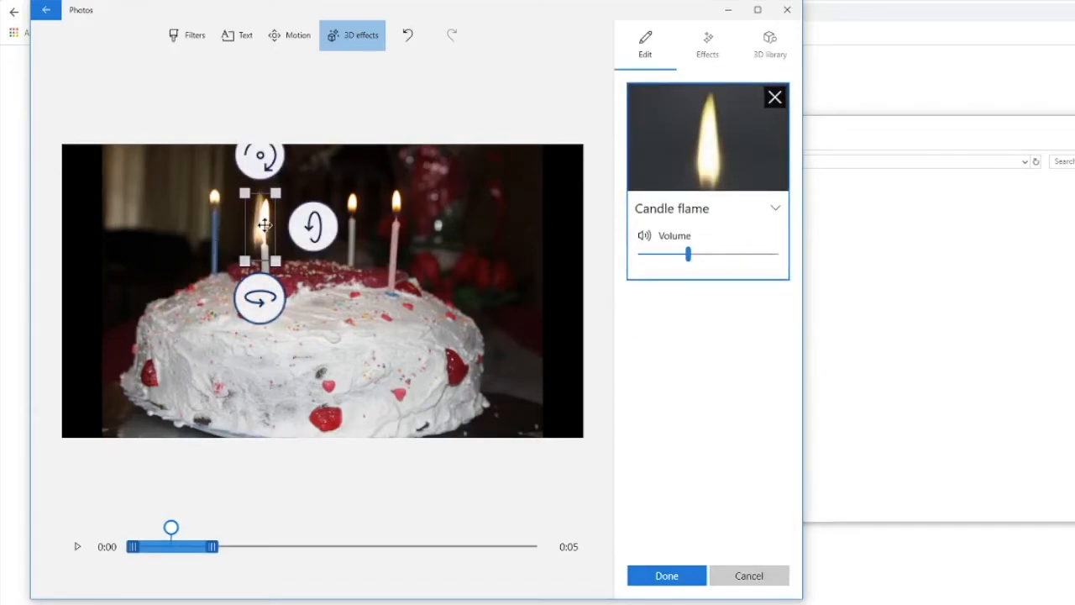
drag(264, 229, 218, 188)
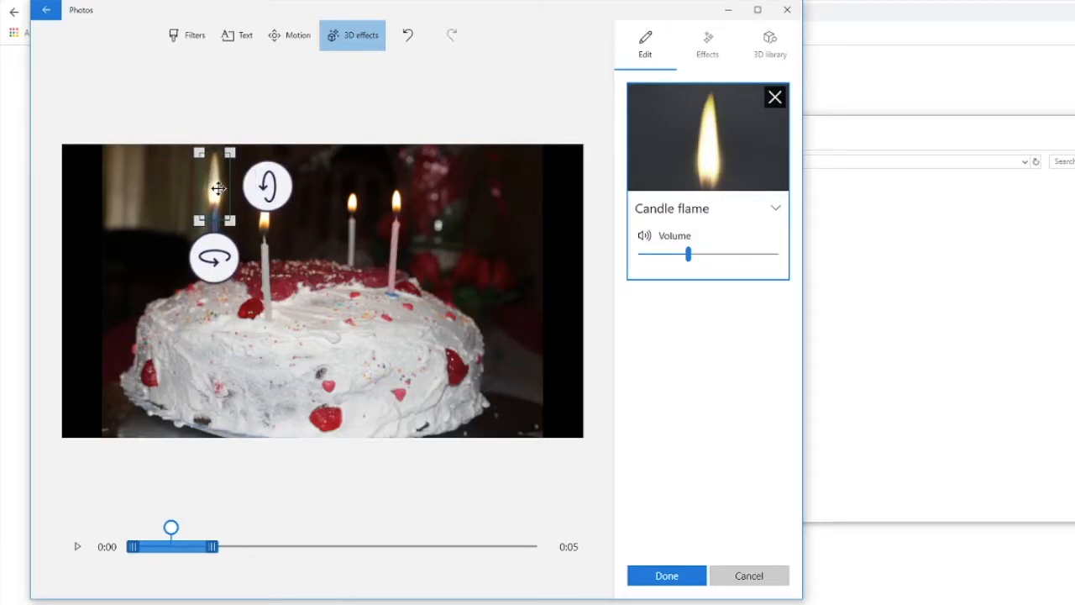
Step: Extend the blue candle's flame effect across the whole 5-second clip and mute its sound
click(133, 546)
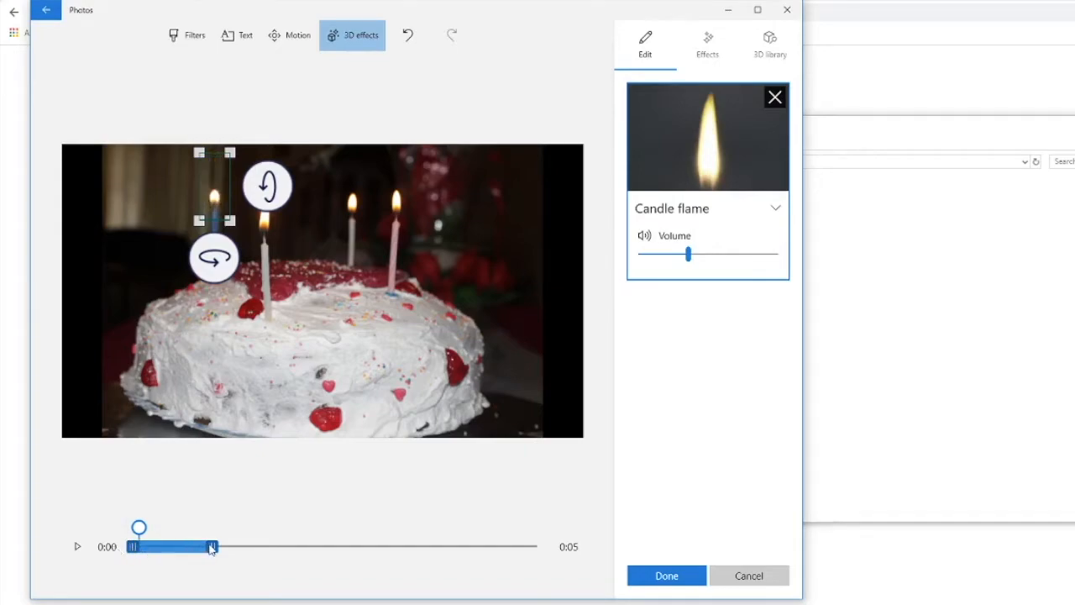
drag(214, 551, 548, 546)
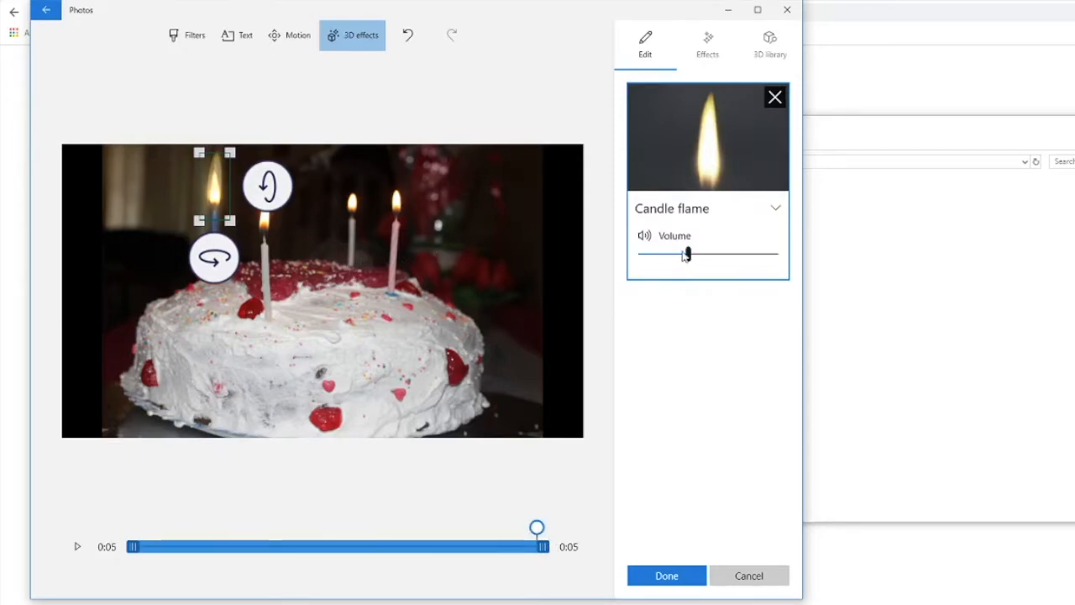
drag(660, 256, 632, 257)
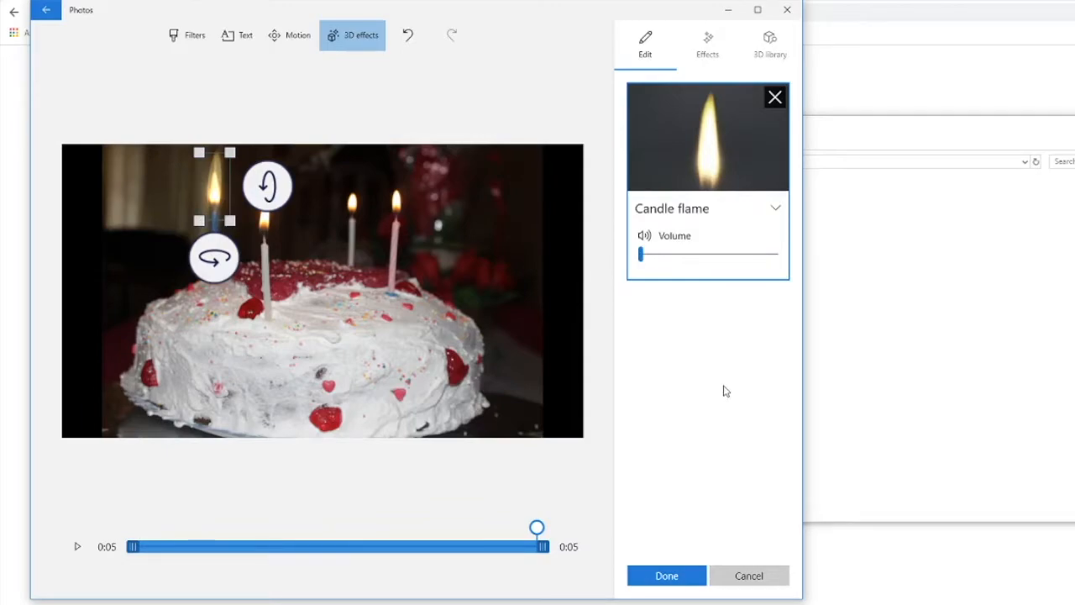
Step: Add a second Candle flame effect over the front white candle on the cake
click(707, 43)
scroll(704, 404, down, 4)
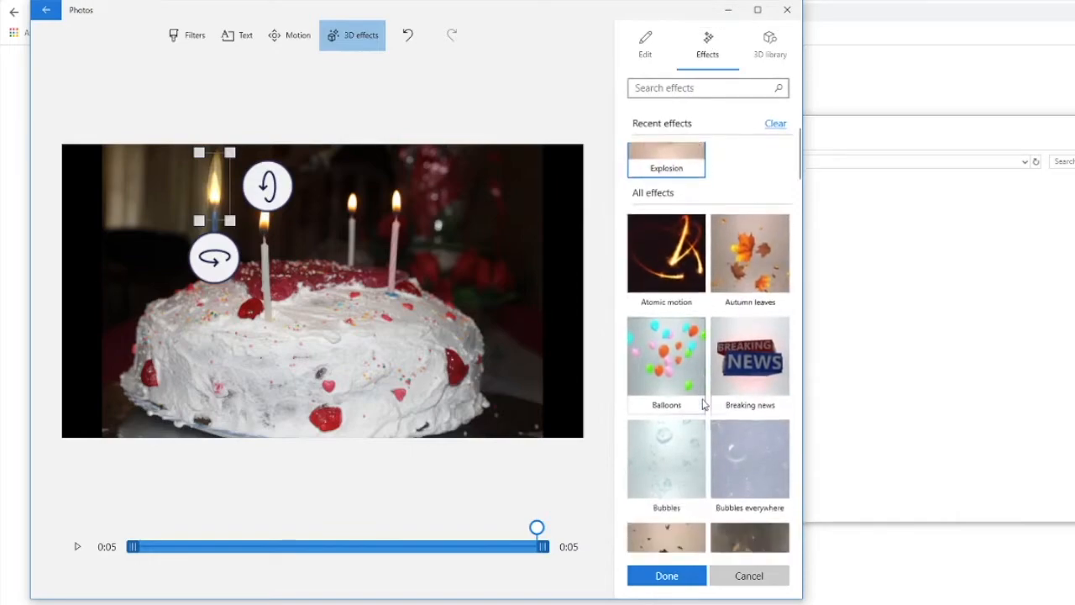
drag(670, 461, 263, 214)
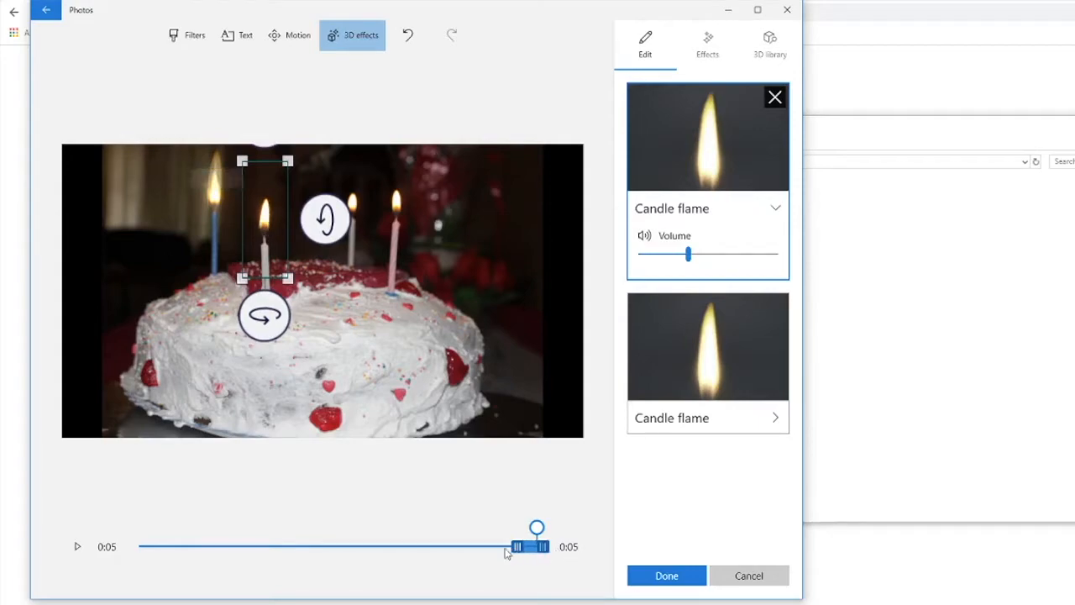
Step: Make the front candle's flame effect run from just after the clip's start to its end, and mute its sound
drag(516, 547, 106, 551)
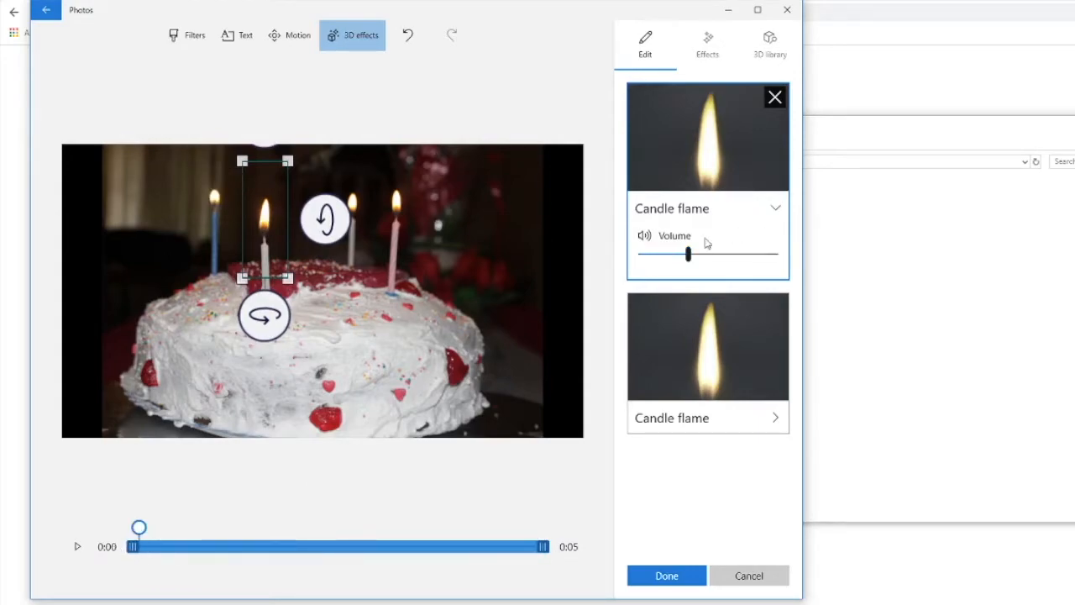
drag(687, 254, 608, 259)
drag(135, 554, 139, 552)
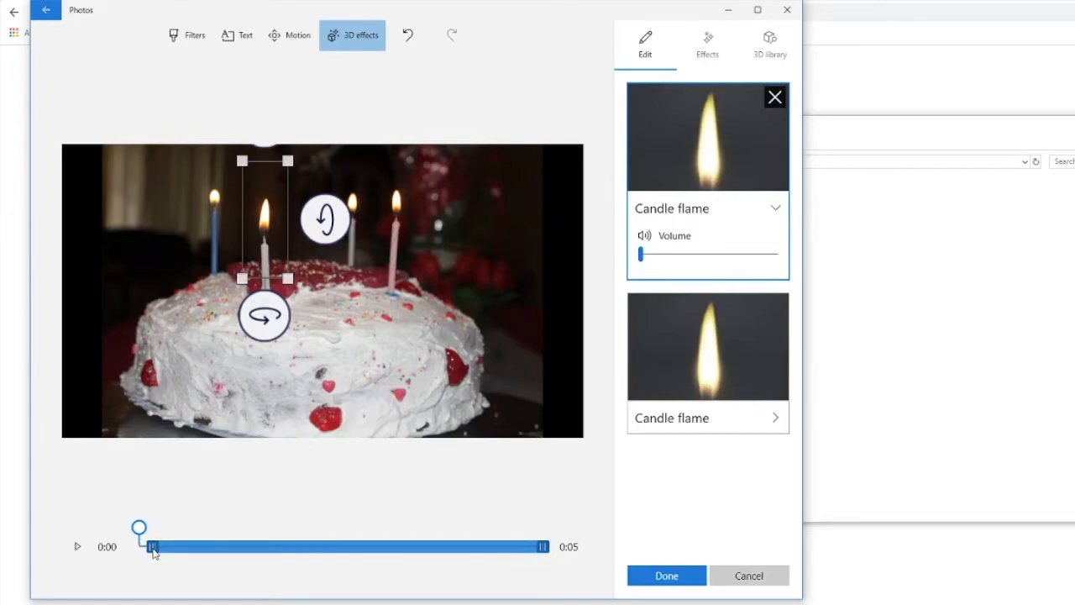
drag(154, 551, 152, 552)
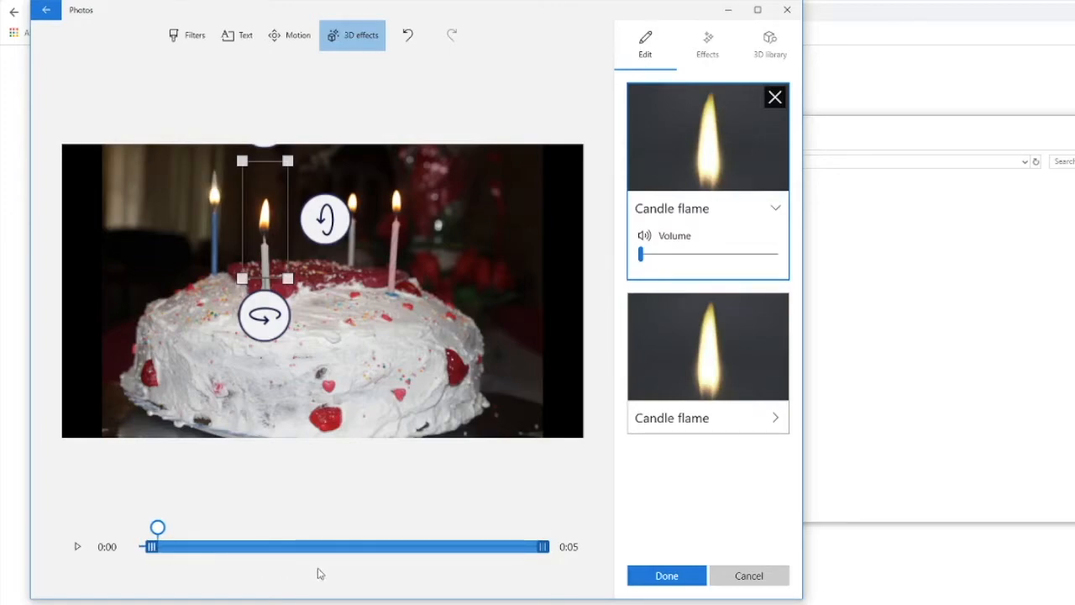
Step: Add a third Candle flame effect, resize it, and position it over the rear white candle
click(714, 56)
scroll(681, 480, down, 4)
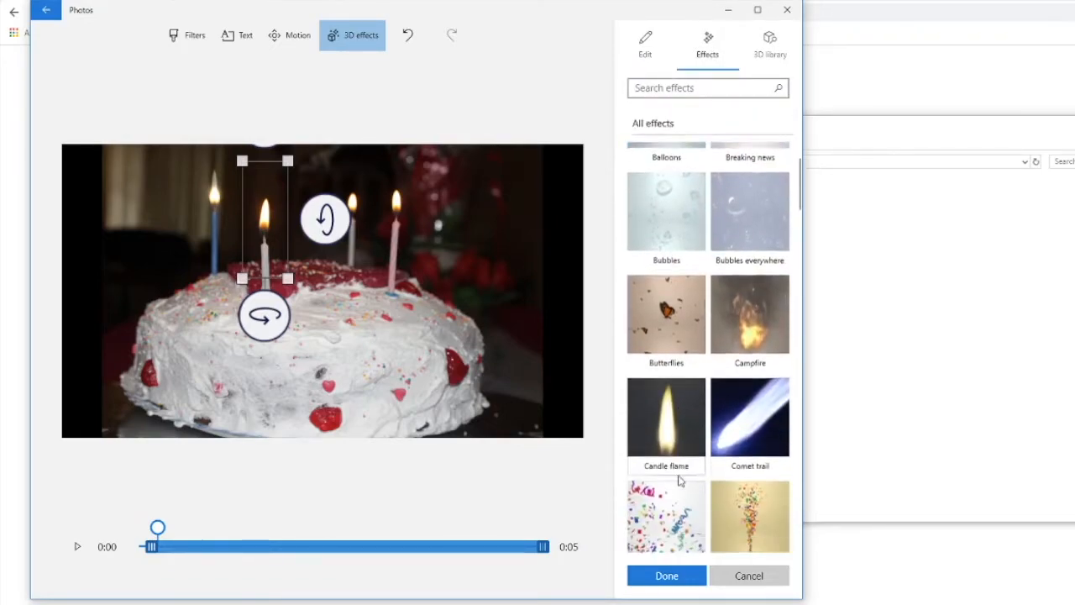
click(668, 428)
drag(406, 282, 307, 208)
drag(353, 248, 350, 182)
Step: Make the third flame effect start slightly after the second one and last to the clip's end, and mute its sound
drag(210, 549, 580, 528)
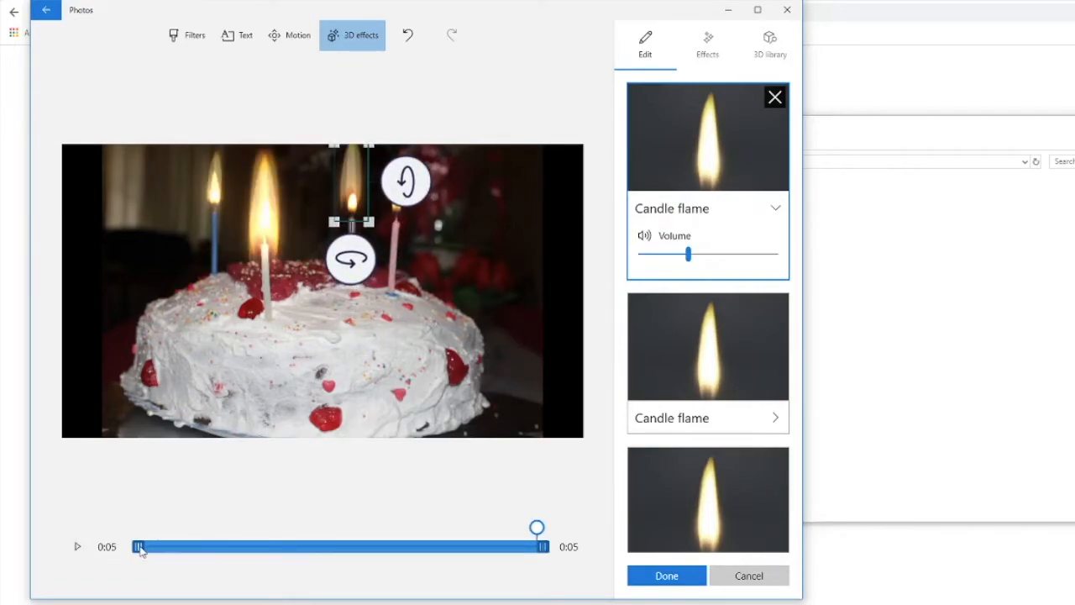
drag(160, 550, 177, 551)
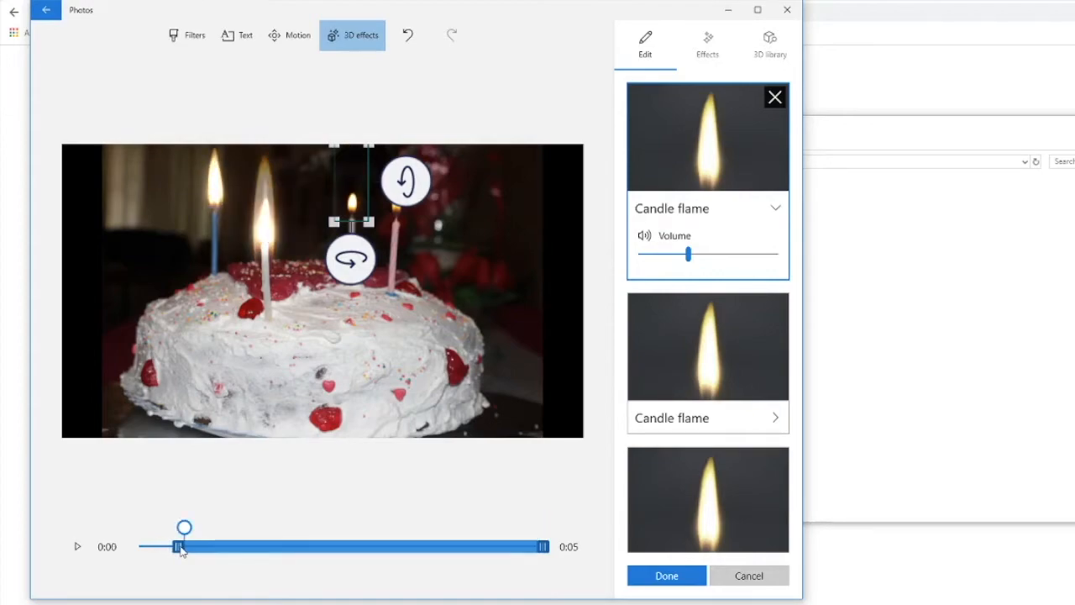
drag(687, 255, 640, 255)
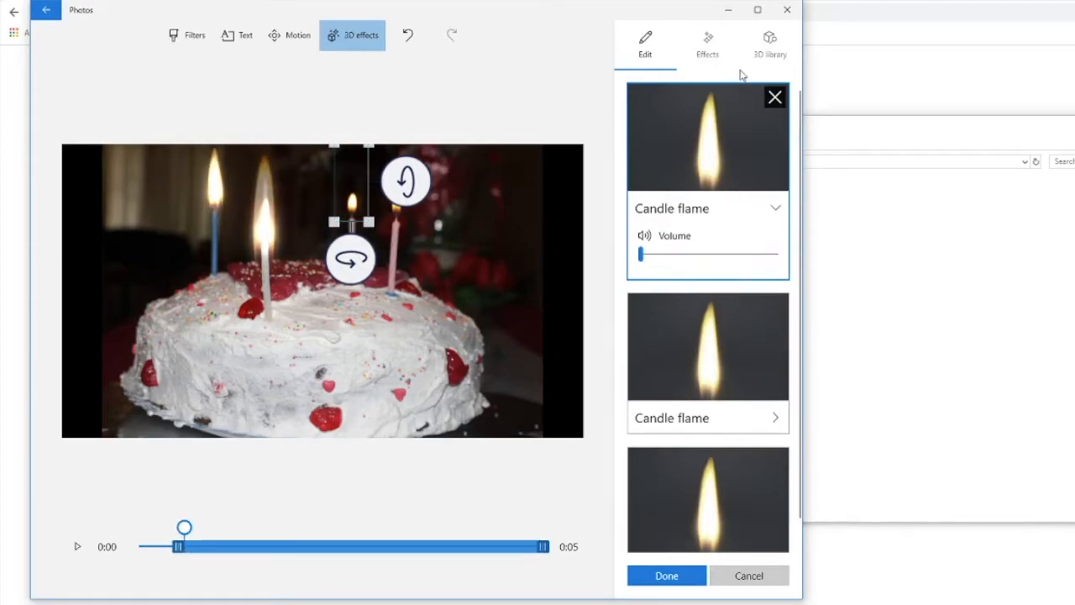
Step: Add a fourth Candle flame effect over the pink candle, starting slightly after the third flame and lasting to the clip's end
click(714, 51)
scroll(672, 403, down, 3)
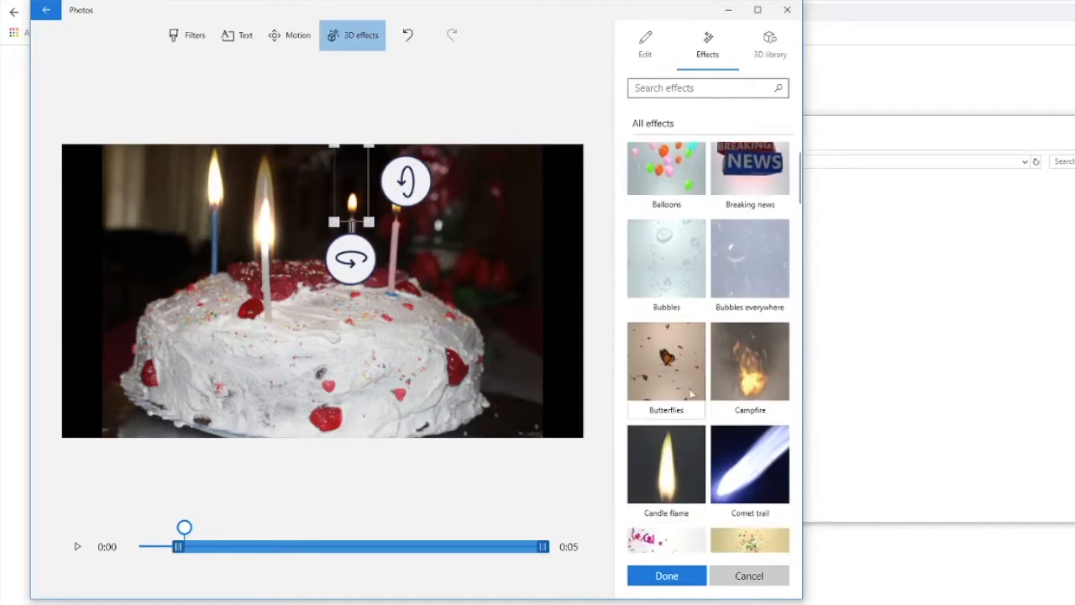
click(676, 471)
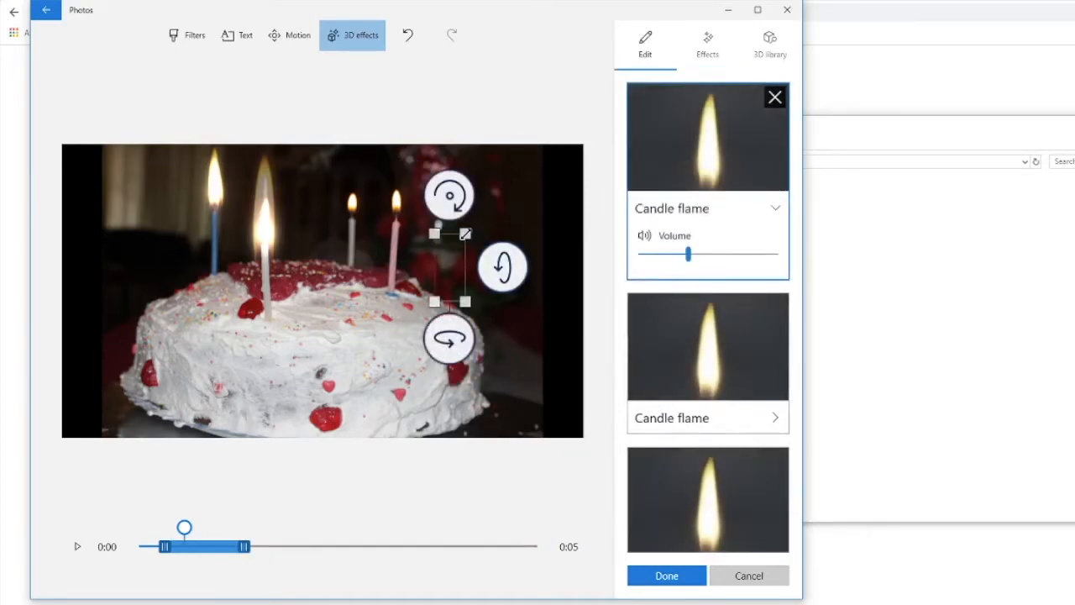
drag(447, 292, 400, 193)
drag(244, 550, 543, 547)
drag(164, 548, 181, 550)
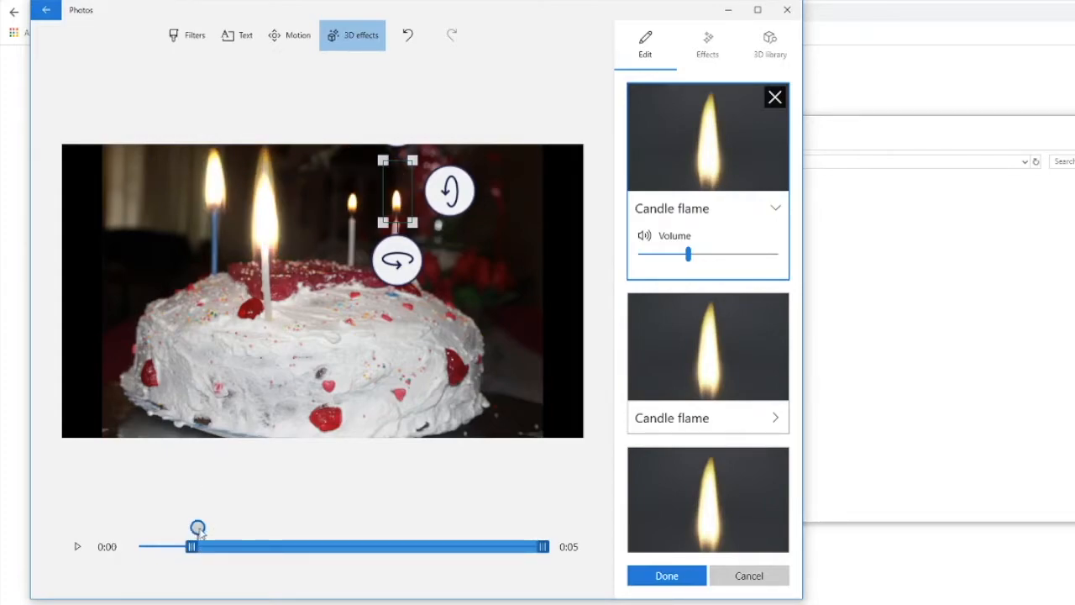
Step: Play the cake clip from the beginning to check the flames, and set the fourth flame's volume to 0
drag(196, 529, 140, 528)
click(78, 550)
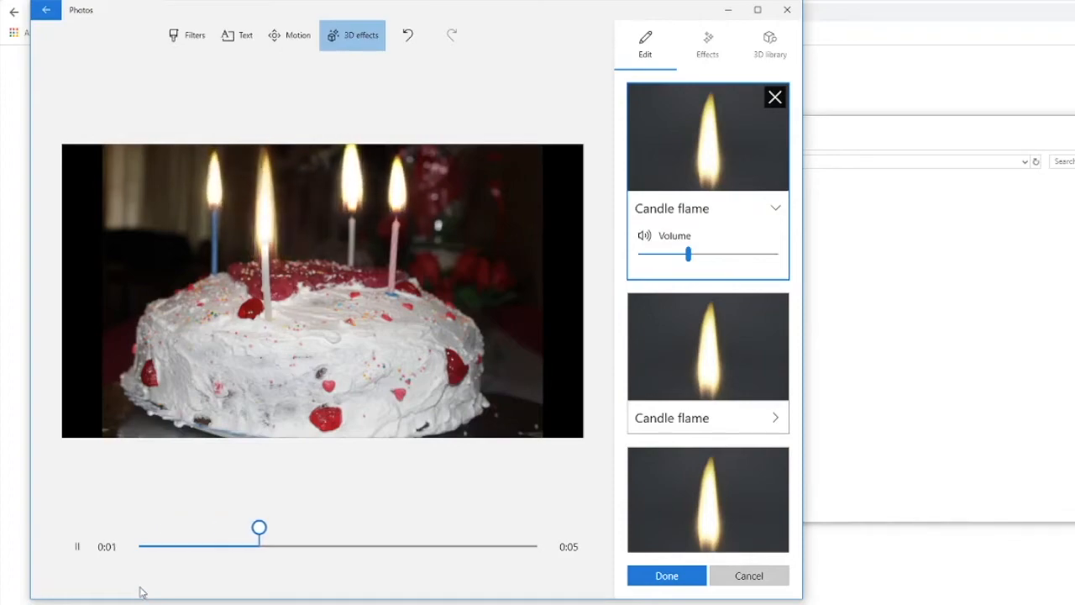
click(82, 551)
drag(689, 254, 633, 260)
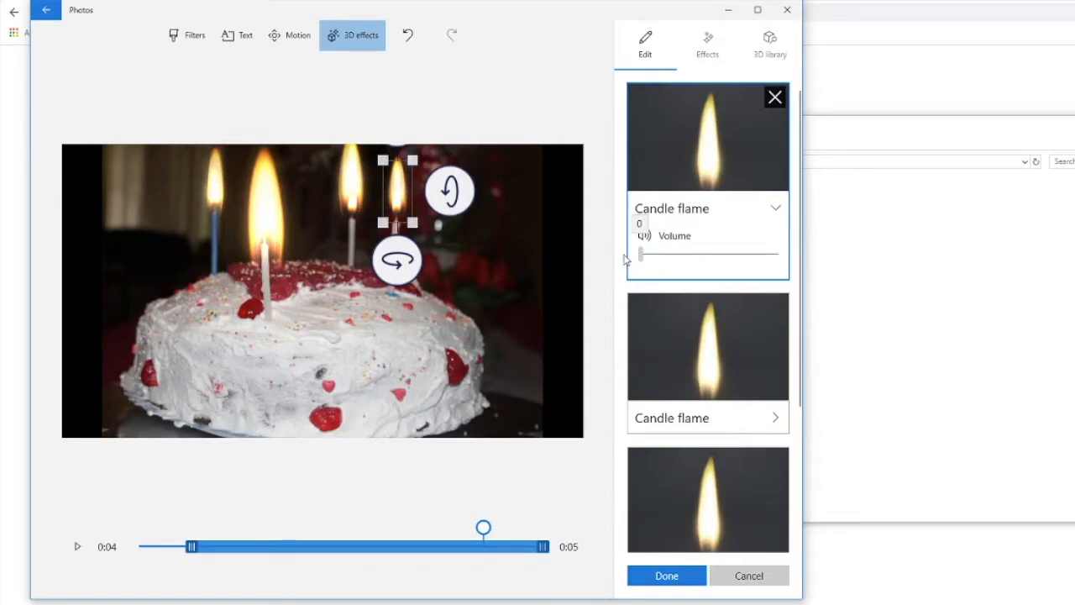
Step: Add the Explosion effect around the 4-second mark of the clip and enlarge it to cover most of the cake
click(708, 43)
scroll(734, 311, down, 3)
scroll(734, 311, up, 3)
drag(669, 191, 489, 451)
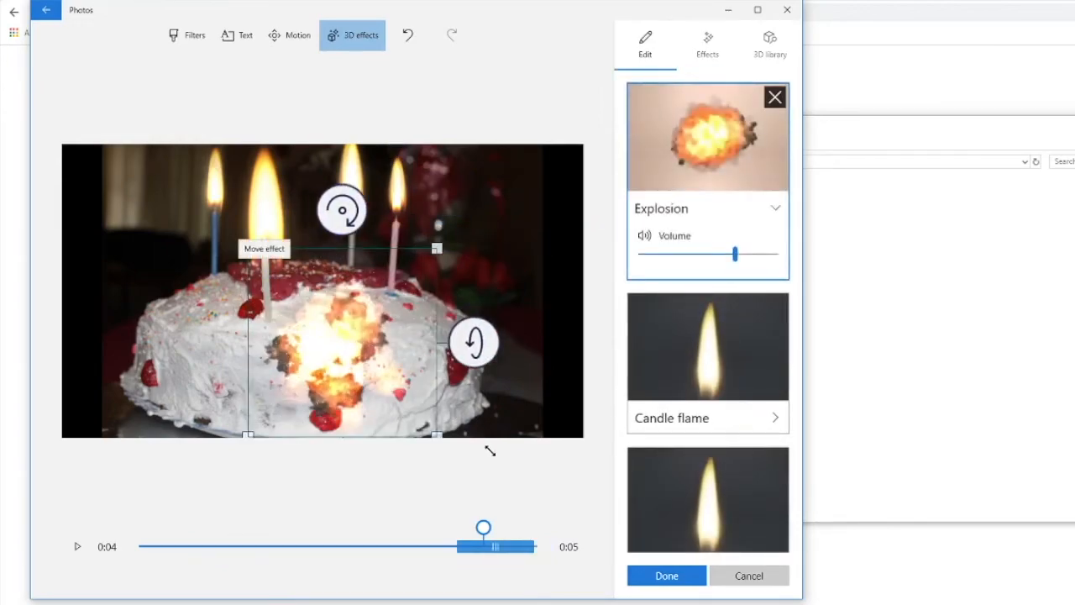
drag(248, 249, 162, 163)
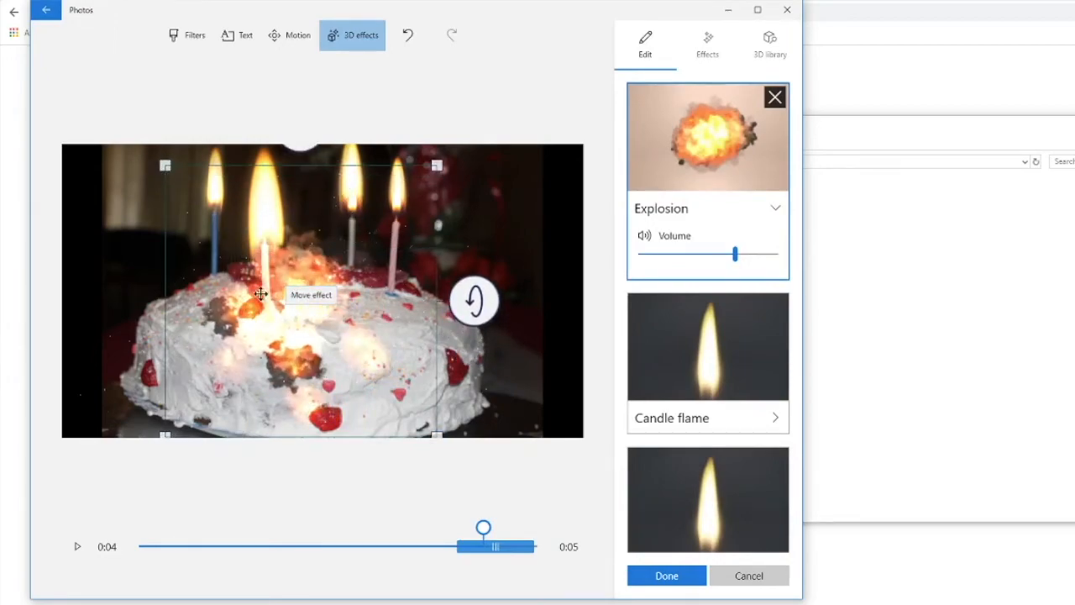
Step: Move the Explosion effect up over the cake top and shift it about a second earlier, preview it, and save the cake clip's effects
drag(273, 336, 283, 305)
drag(495, 547, 398, 548)
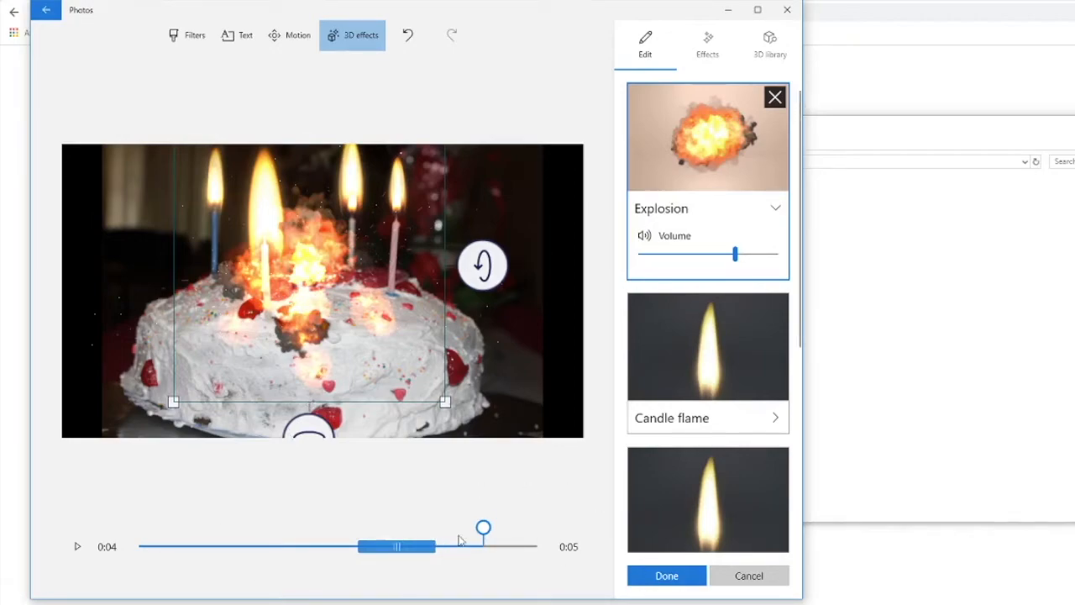
click(76, 546)
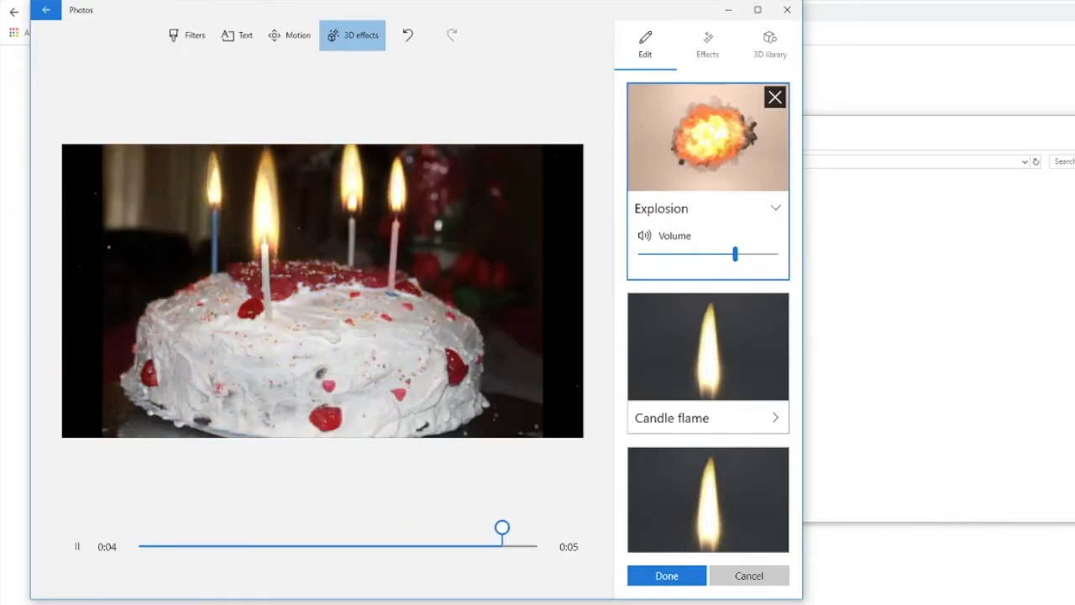
click(665, 577)
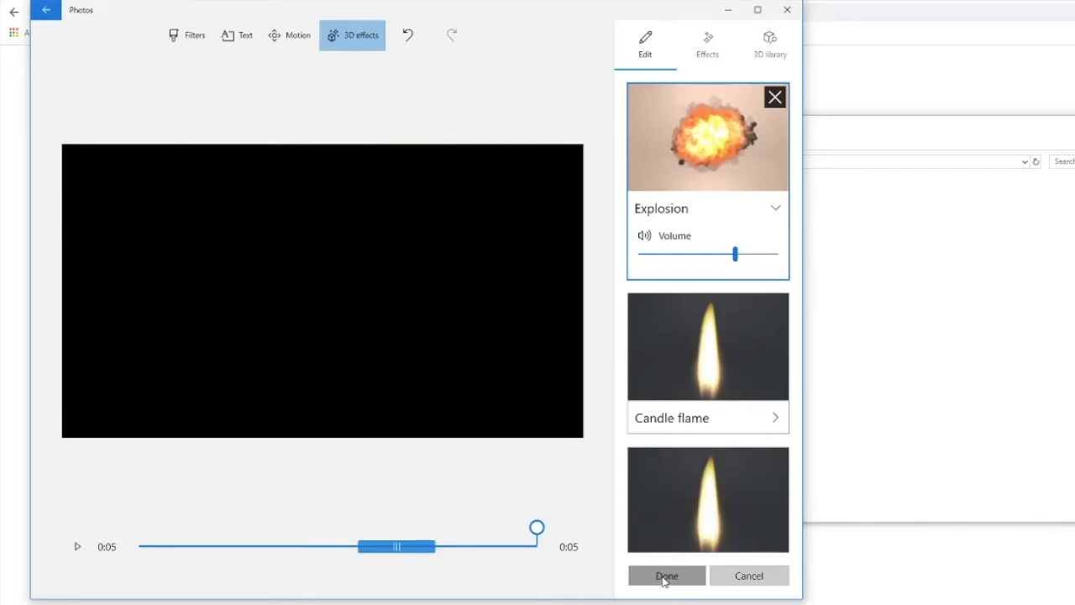
Step: Set the duration of the photo of the girl eating cake to 5 seconds and apply the Tilt up motion
click(626, 514)
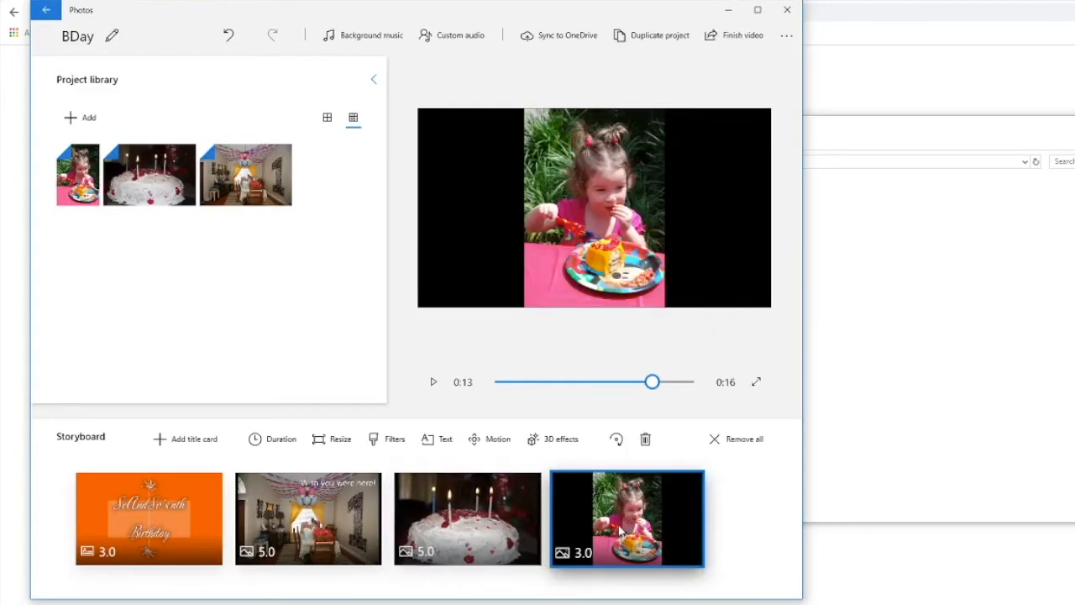
click(252, 438)
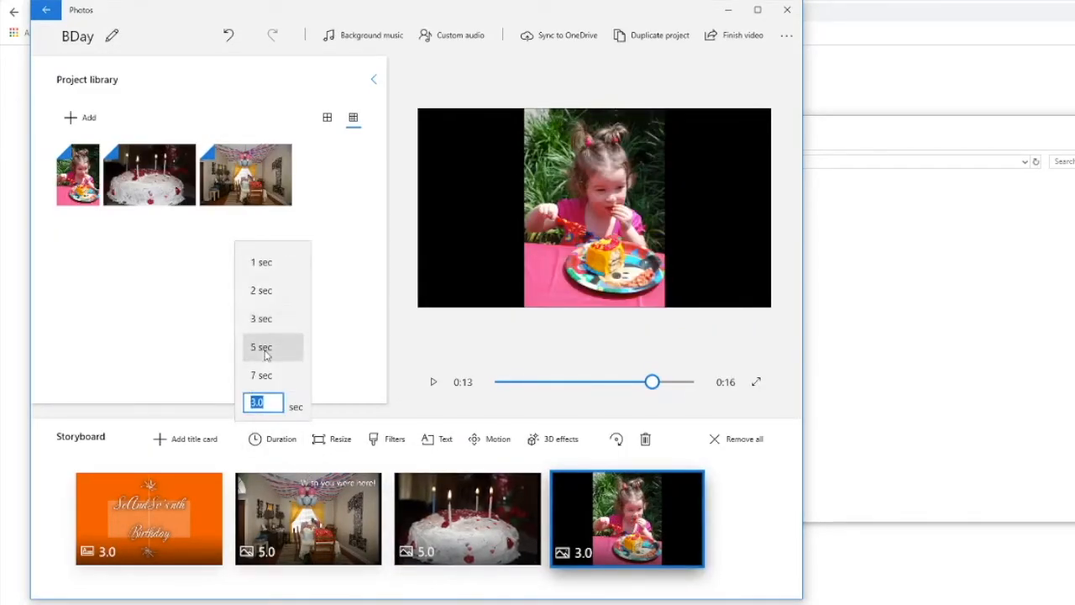
click(257, 345)
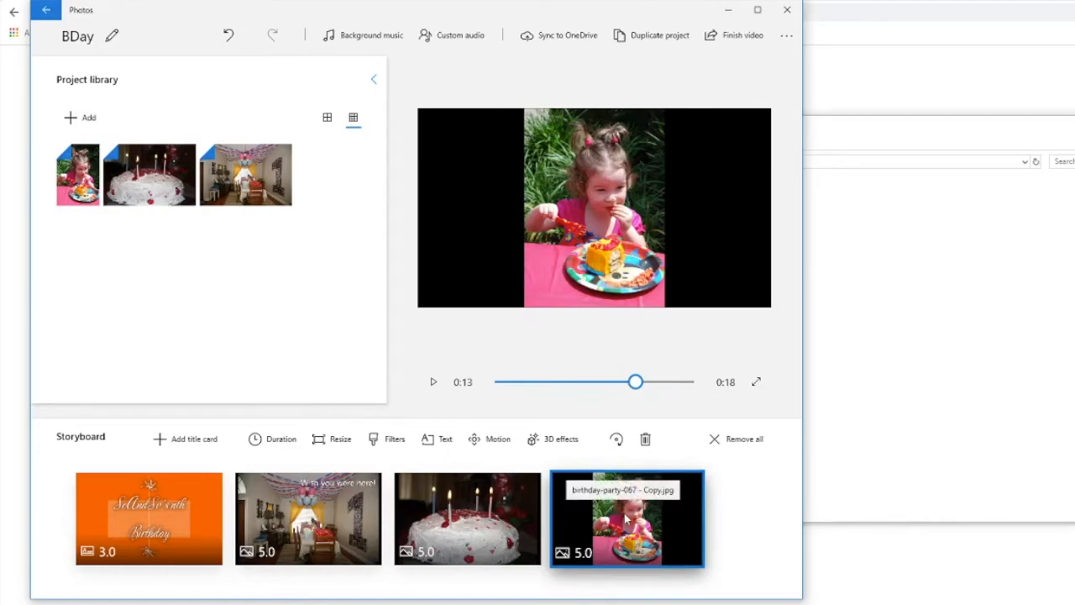
click(495, 439)
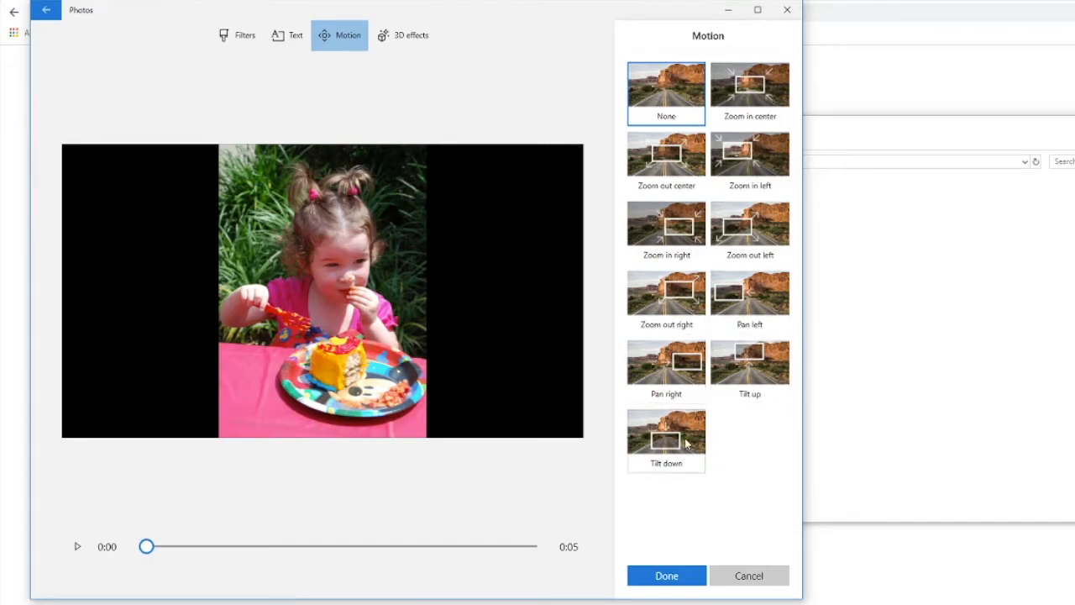
click(756, 366)
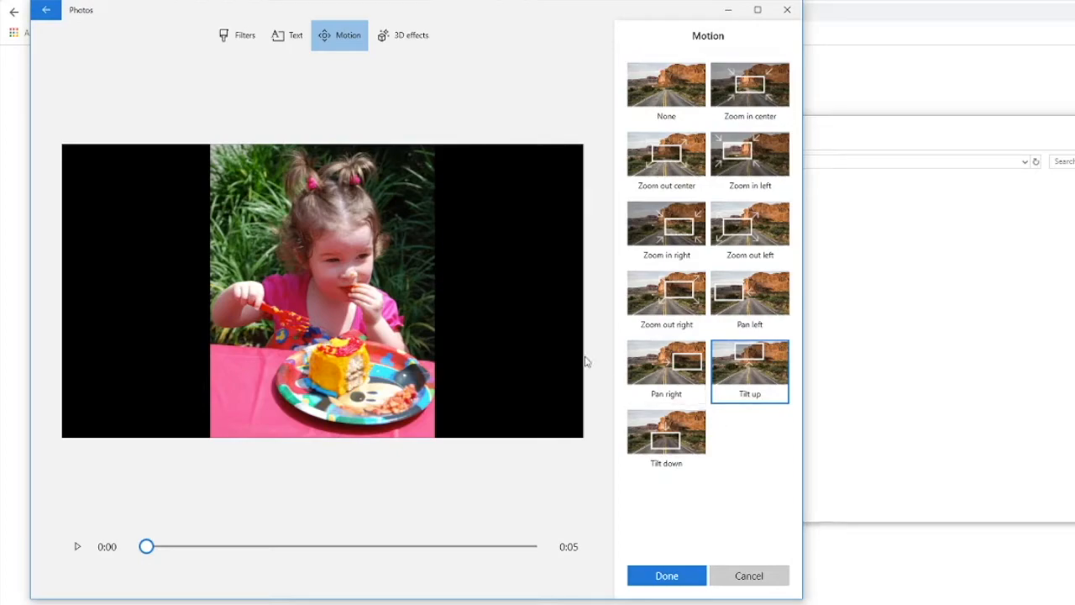
Step: Add the Balloons 3D effect at the start of the girl's clip and size it to fill the black area left of the photo
click(403, 42)
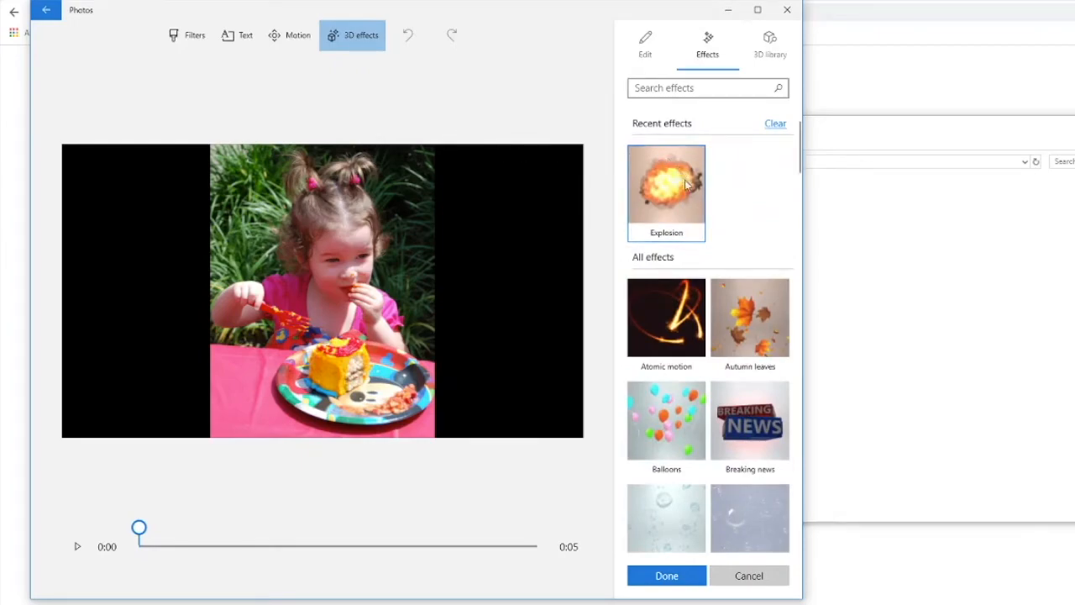
scroll(689, 299, down, 3)
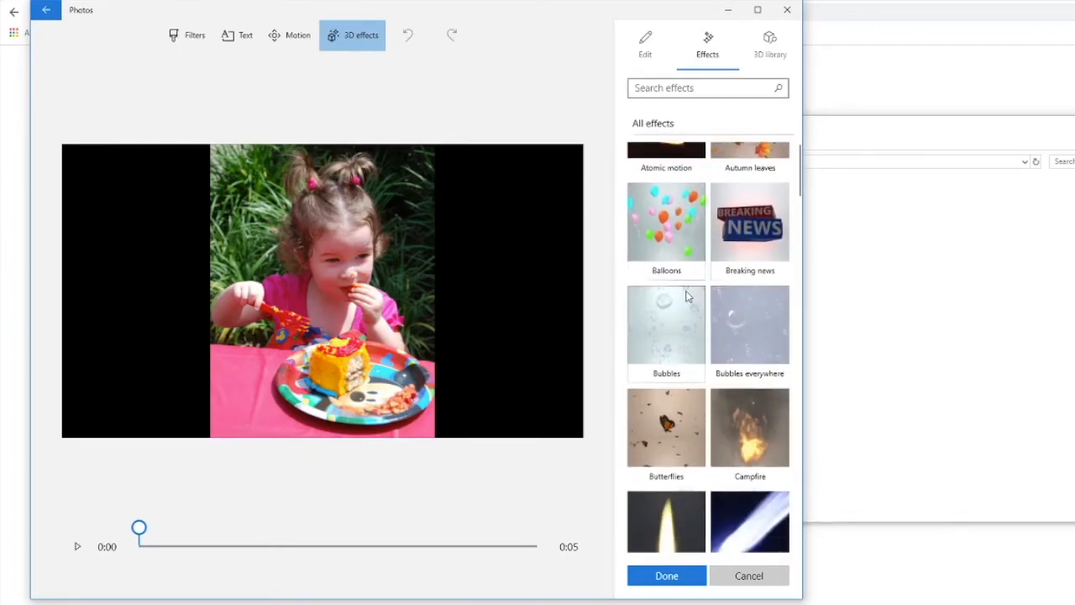
scroll(687, 296, up, 3)
scroll(687, 294, down, 2)
drag(682, 291, 140, 379)
drag(206, 289, 302, 165)
drag(173, 312, 105, 328)
drag(169, 276, 150, 269)
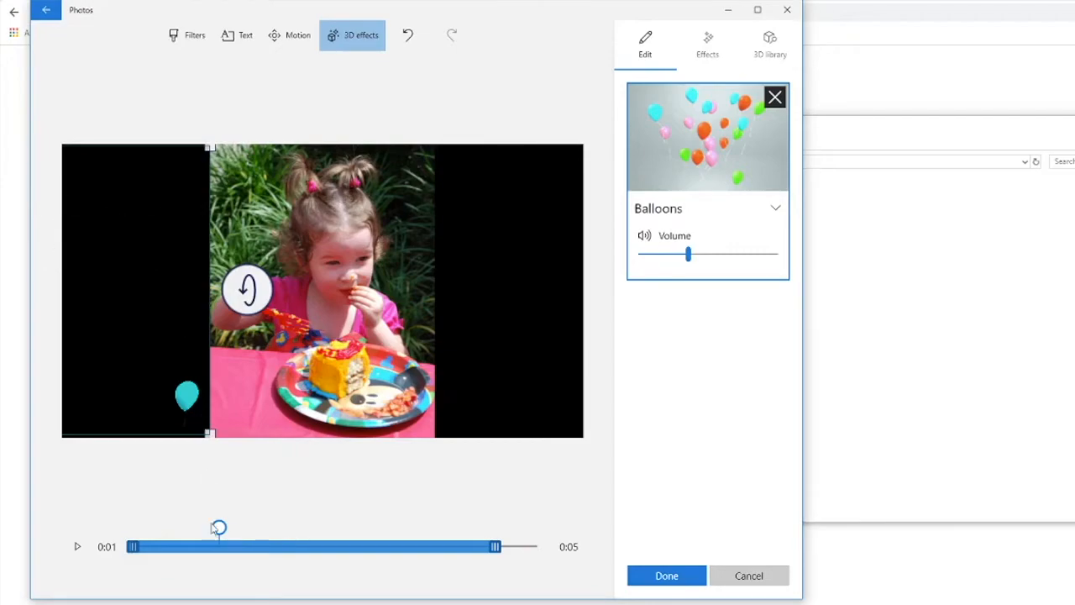
Step: Extend the Balloons effect to the end of the clip and set its volume to 0
drag(495, 546, 544, 546)
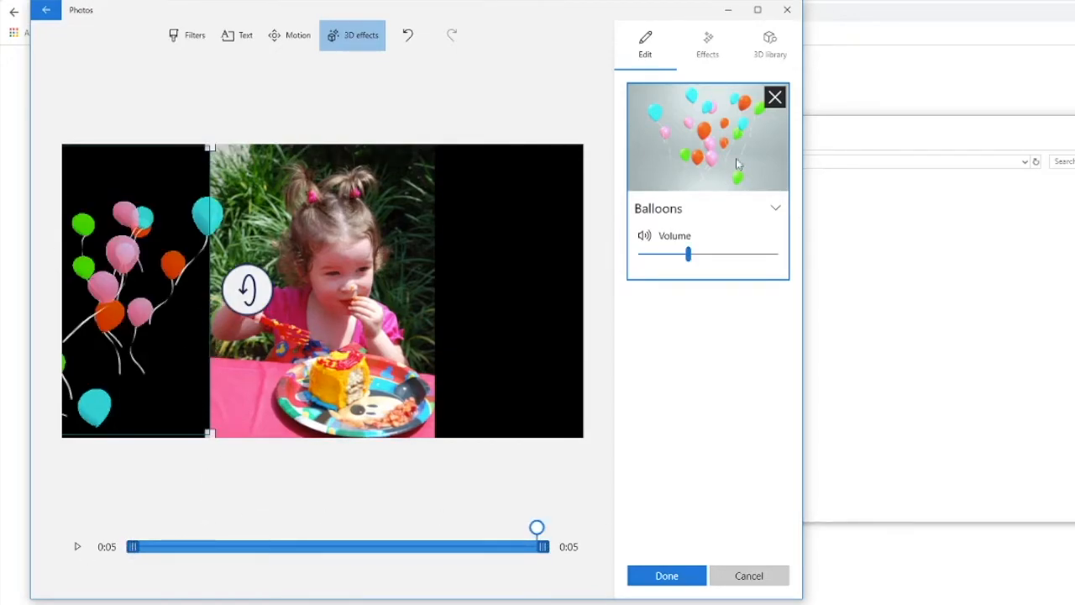
drag(689, 255, 639, 254)
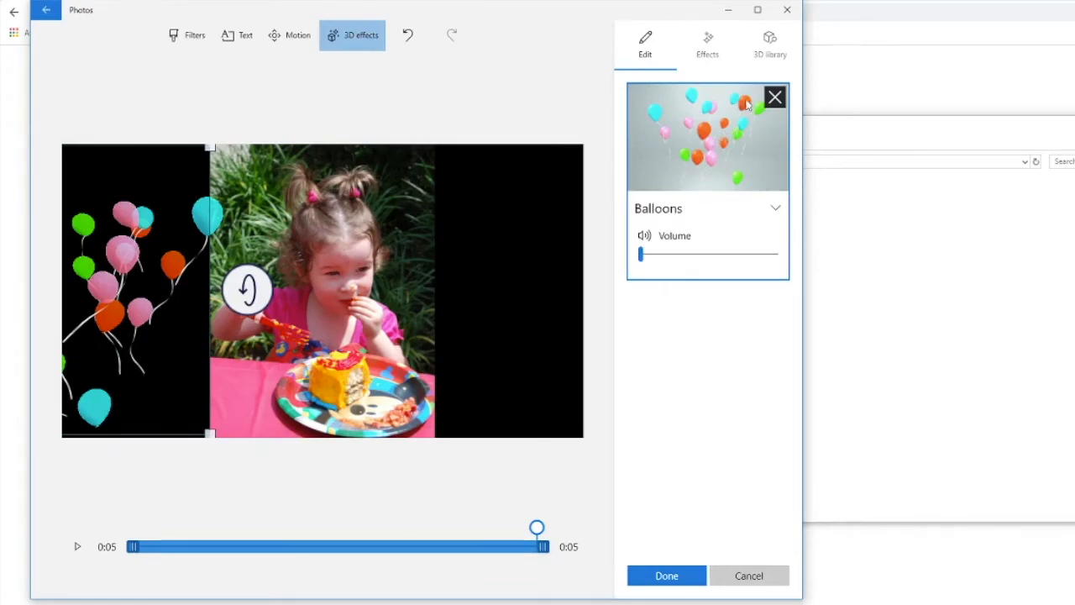
Step: Add the Confetti fountain effect in the black area right of the girl's photo, sized and positioned to fit that area
click(710, 42)
scroll(705, 286, down, 7)
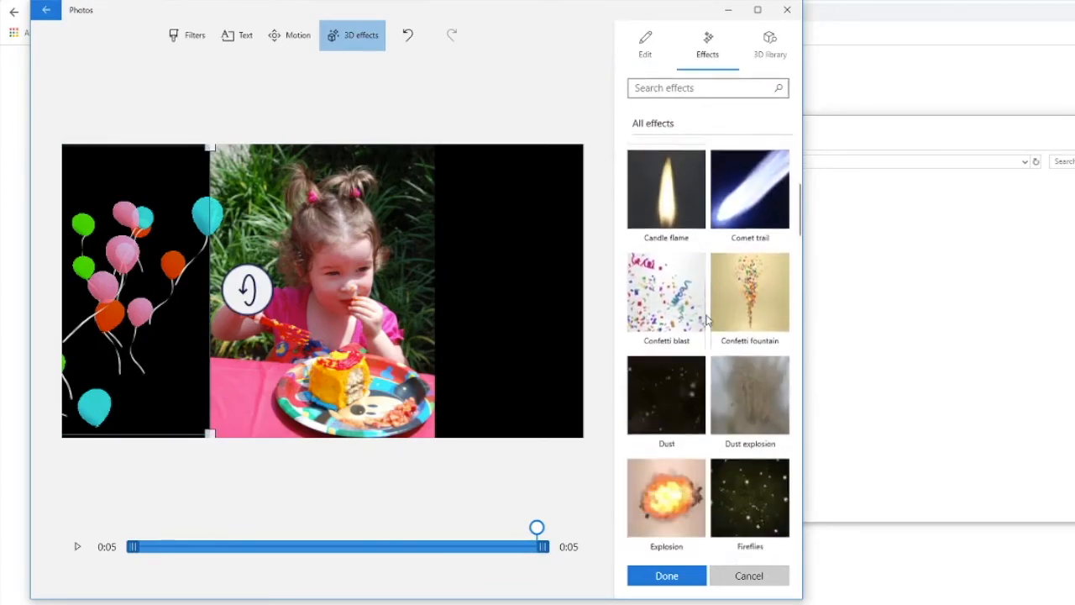
click(739, 252)
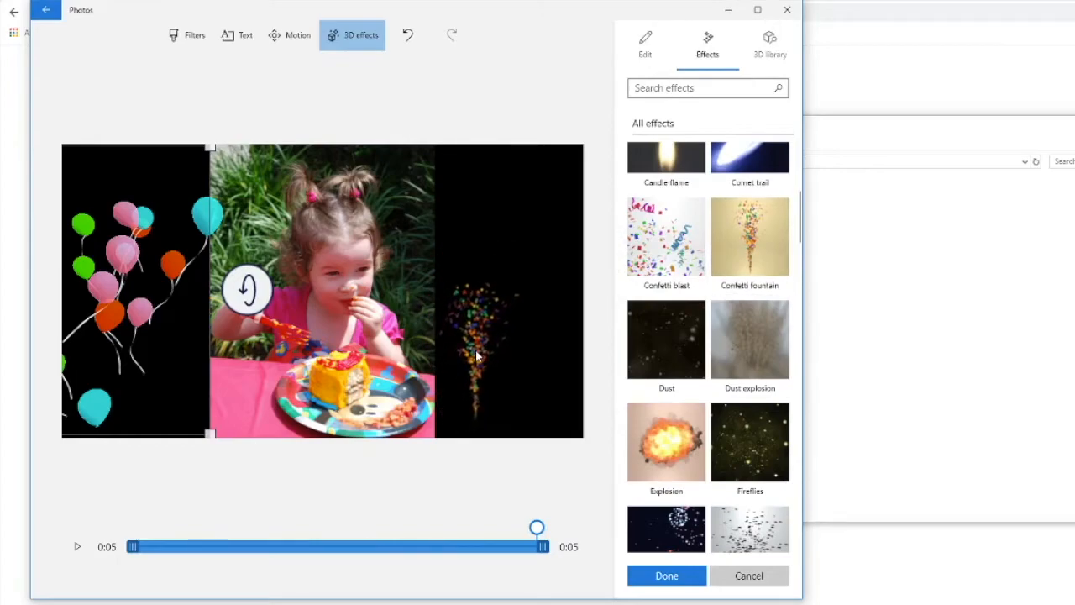
drag(508, 290, 578, 136)
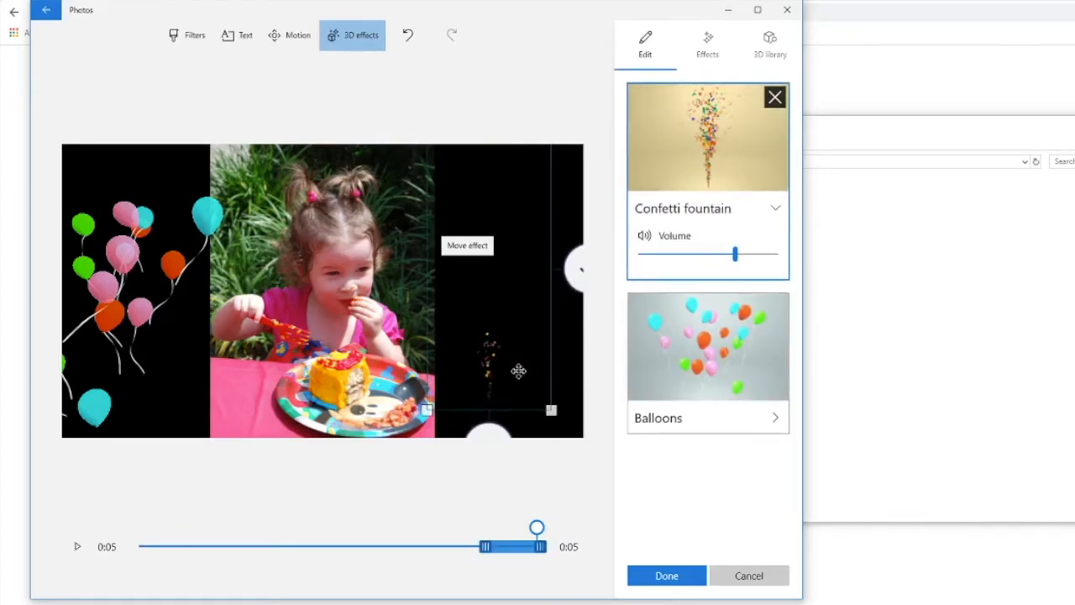
drag(552, 409, 567, 446)
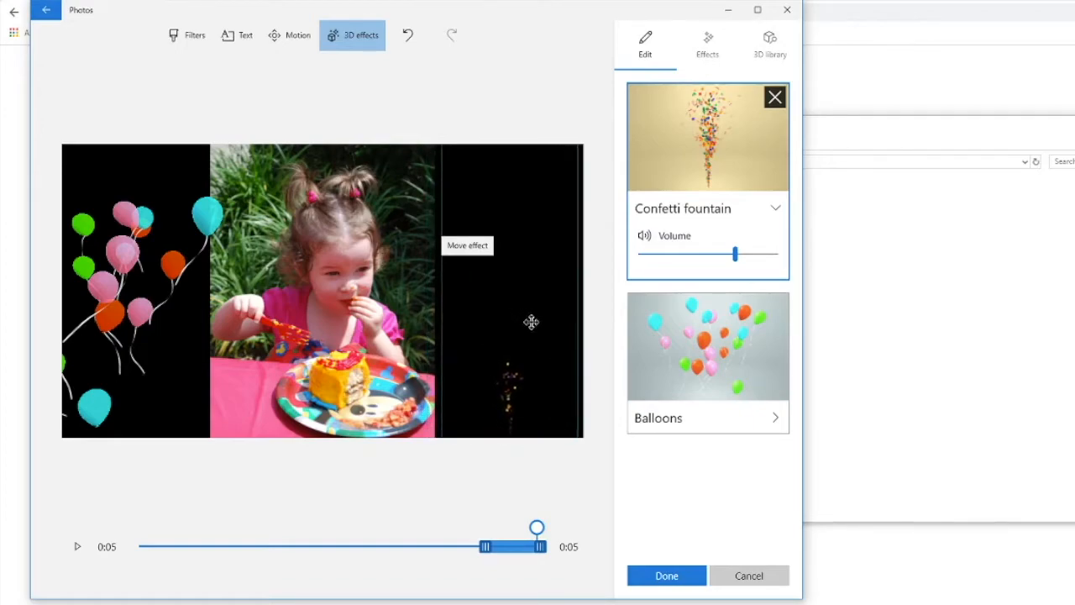
Step: Mute the Confetti fountain effect, make it run from the clip's start to its end, and preview the clip
drag(735, 255, 639, 255)
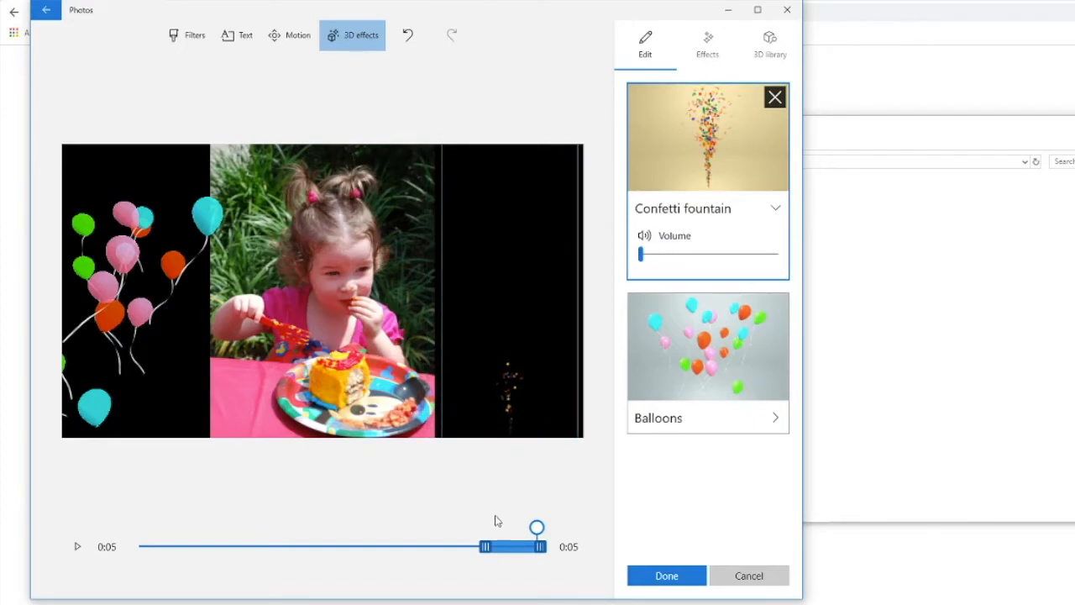
drag(484, 547, 132, 547)
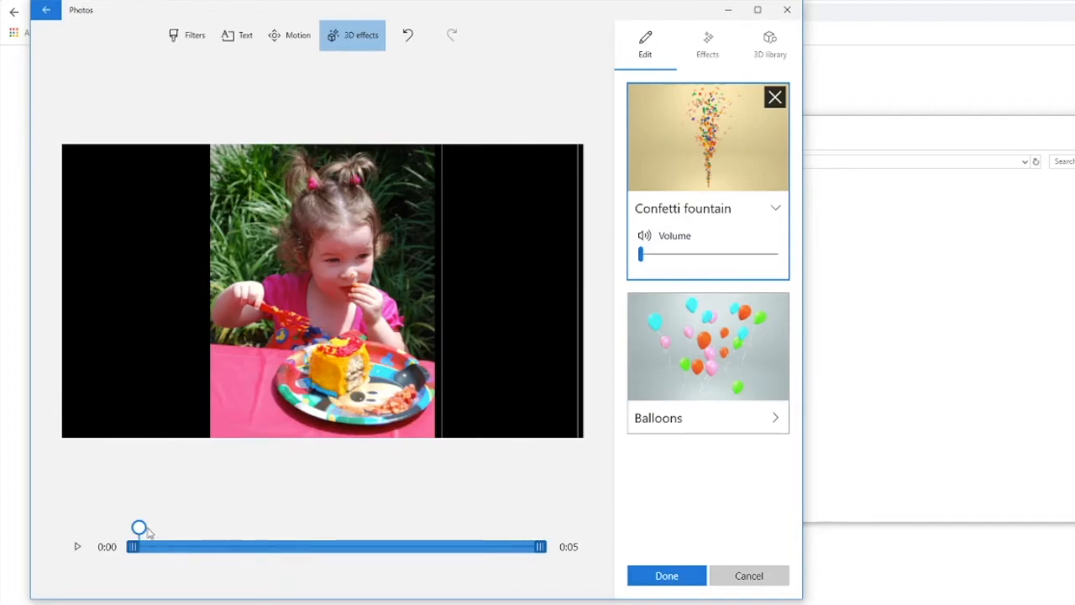
click(78, 547)
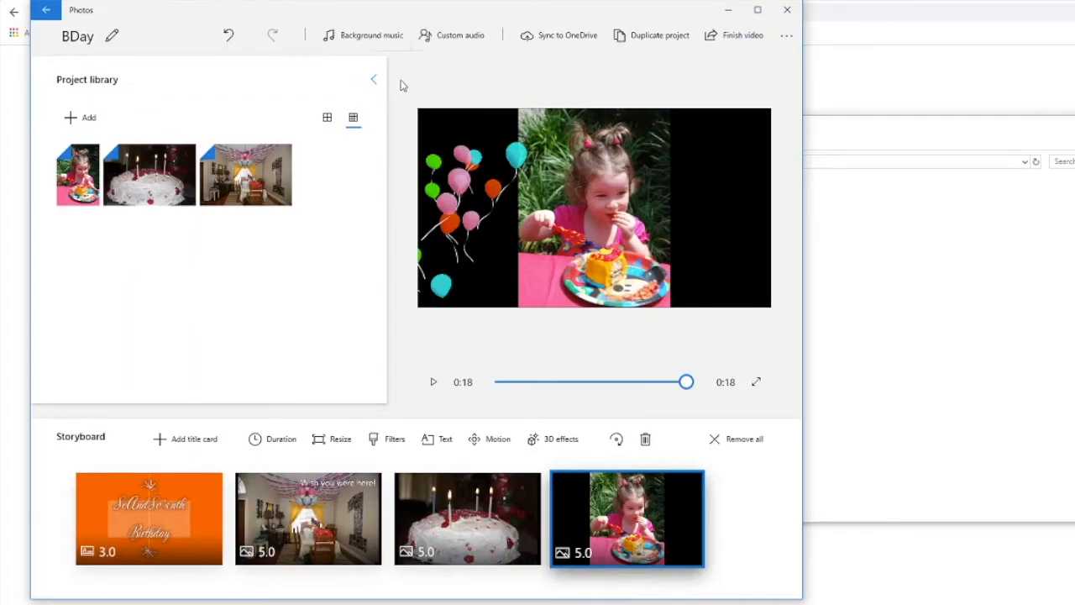
Step: Look at the recommended background music options and leave them without choosing a track
click(370, 35)
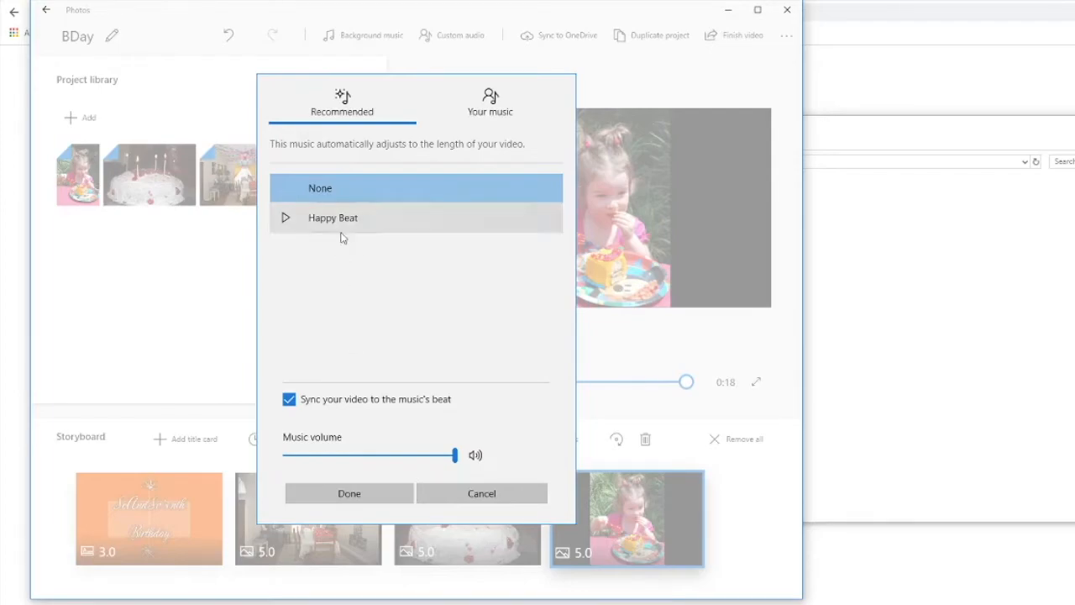
click(465, 496)
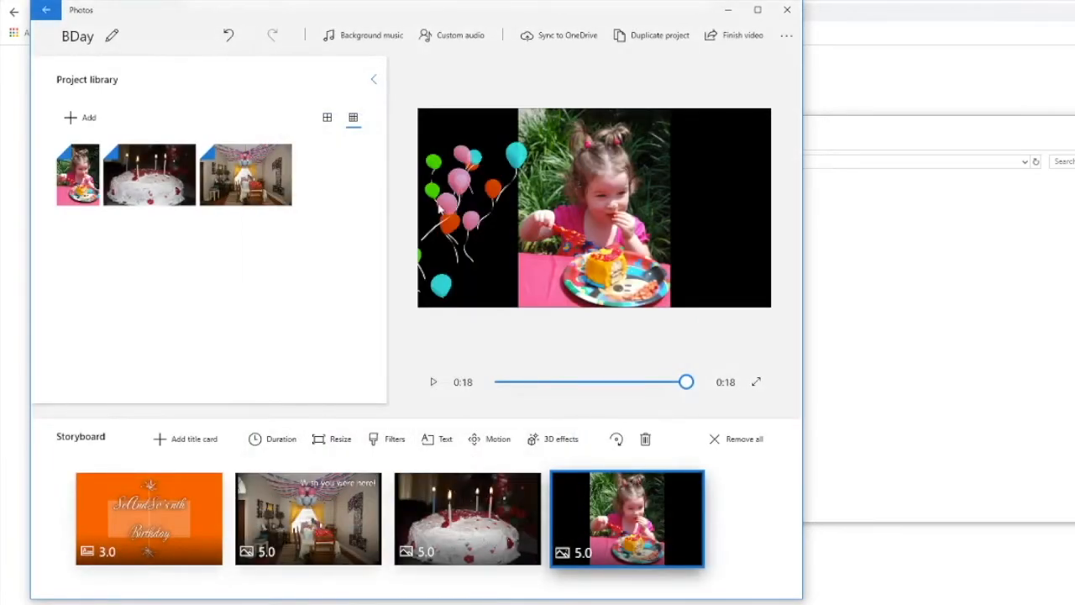
Step: Add synthesize.mp3 from the Music folder as a custom audio track
click(451, 41)
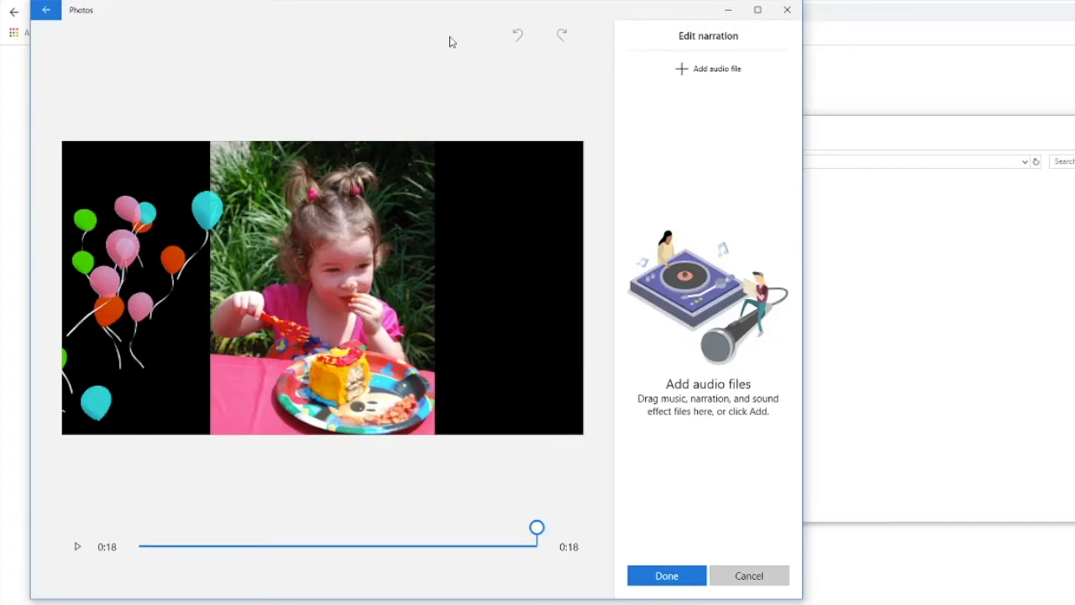
click(710, 67)
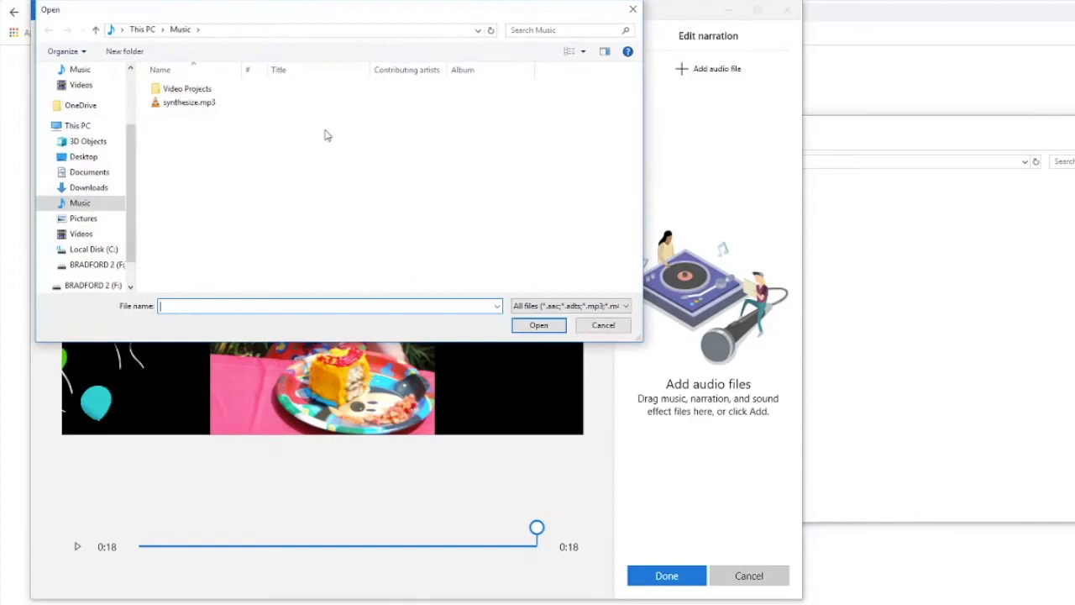
double_click(189, 101)
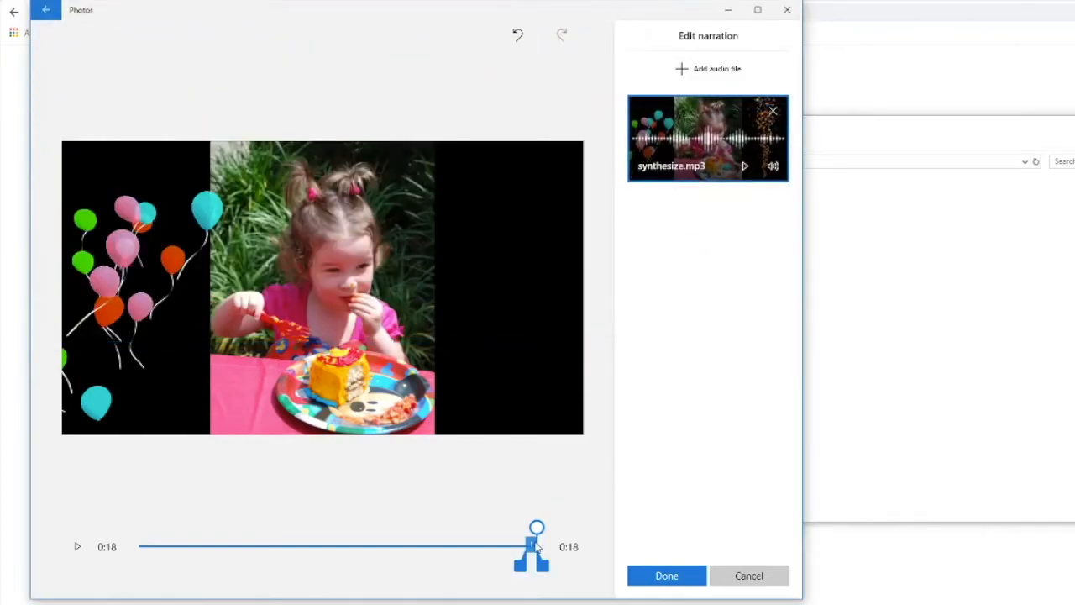
Step: Time the synthesize.mp3 track to play from about 0:07 to 0:14 of the video and save the audio changes
mouse_move(532, 548)
mouse_down()
mouse_move(443, 550)
mouse_move(420, 531)
mouse_move(269, 528)
mouse_move(279, 527)
mouse_up()
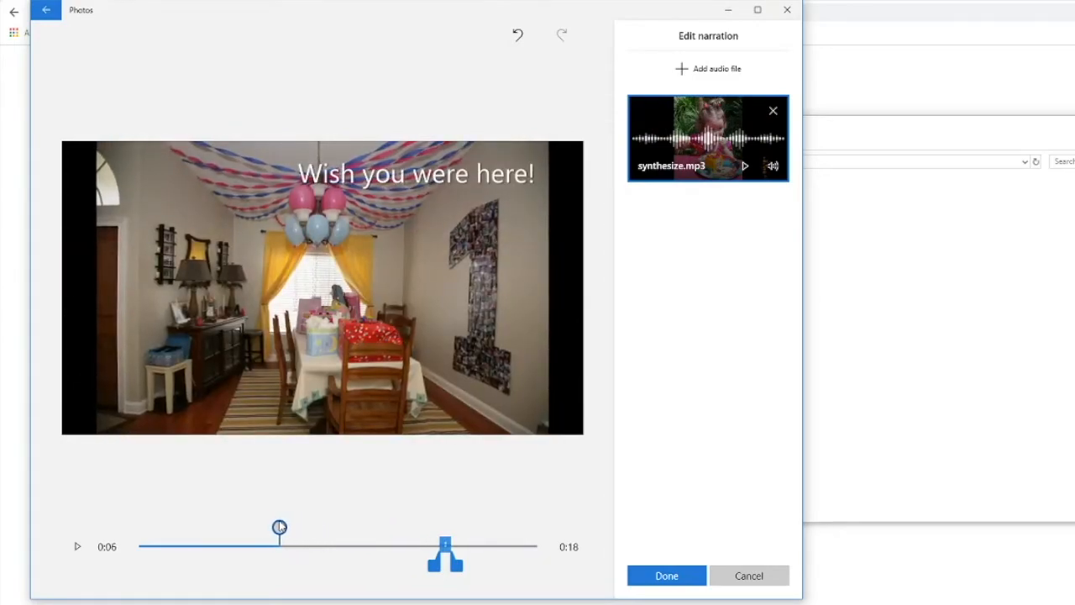
click(435, 557)
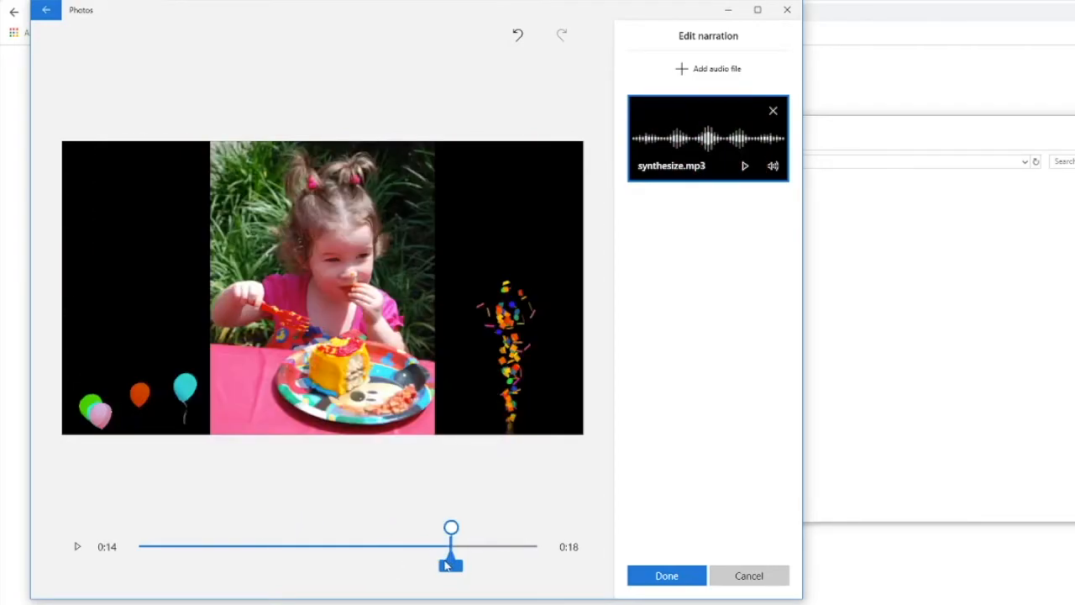
drag(441, 527, 301, 528)
drag(439, 557, 487, 569)
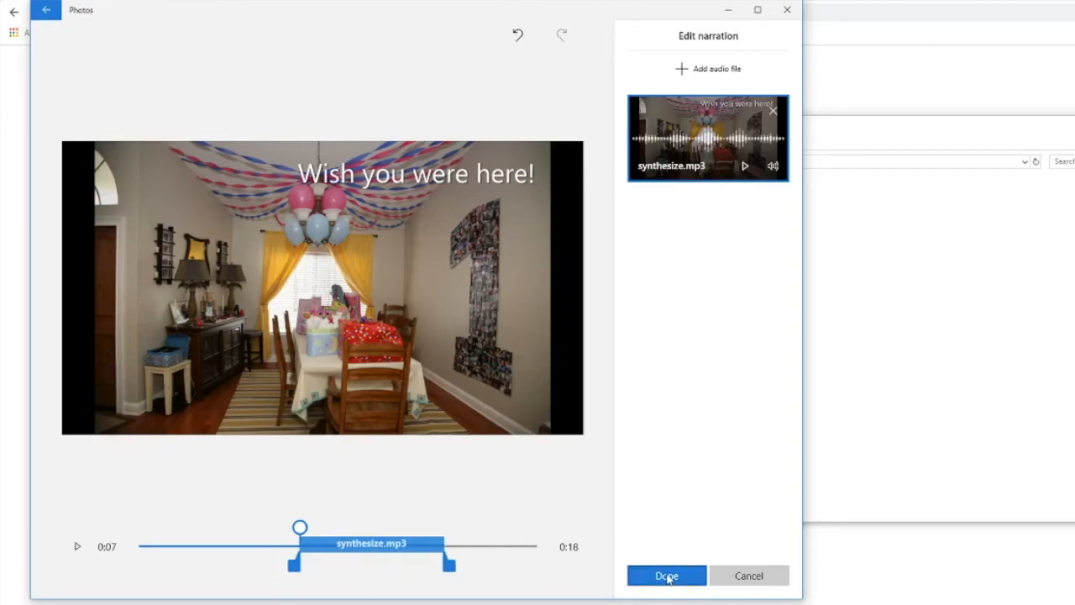
click(668, 576)
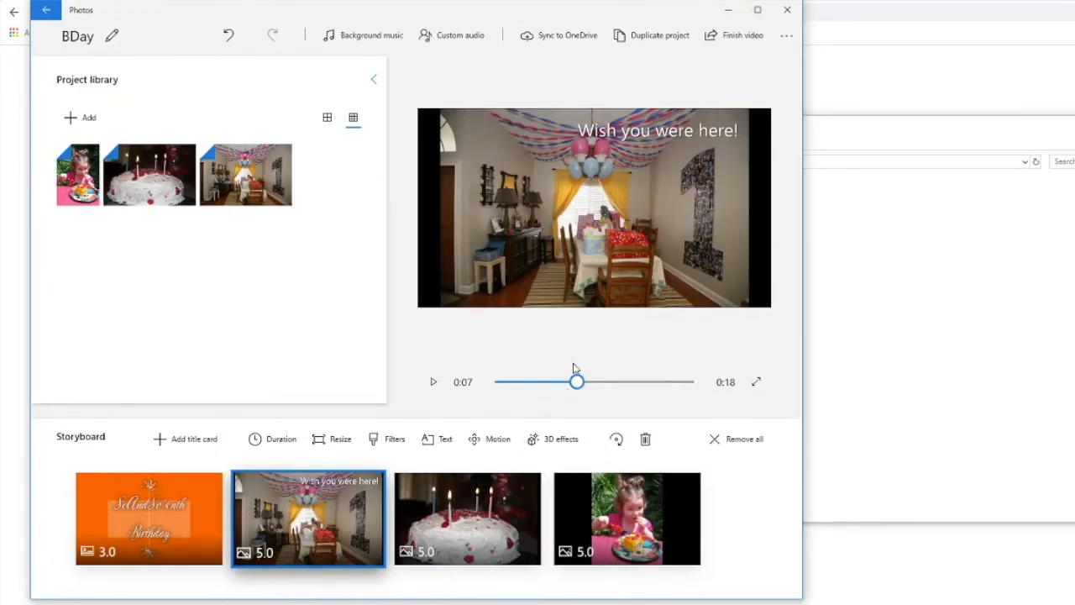
Step: Export the finished video in High 1080p quality as BDay.mp4 to the Pictures folder, replacing the existing file
click(735, 46)
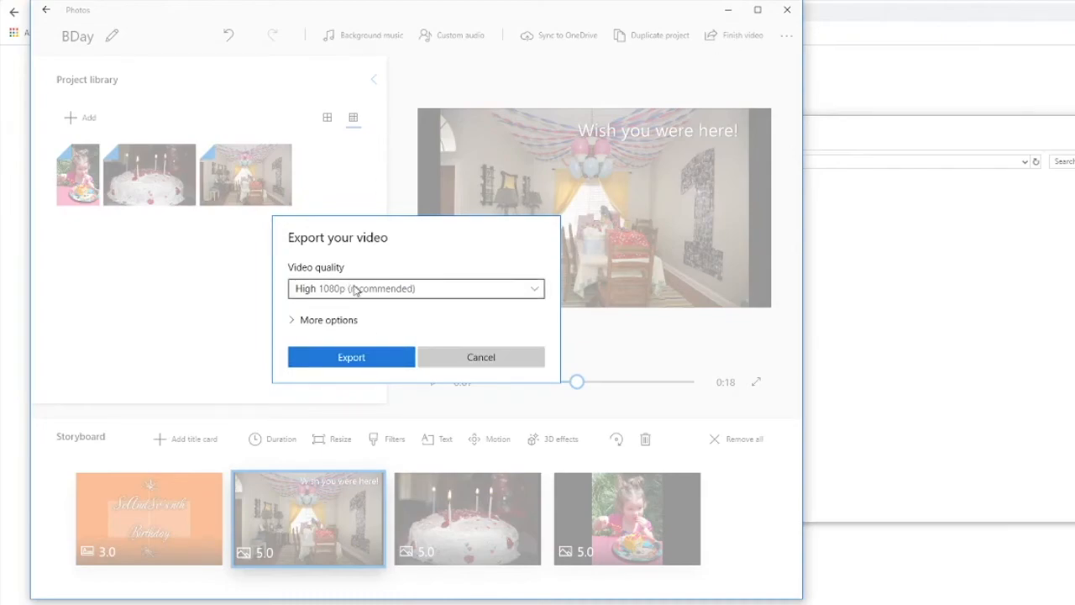
click(355, 357)
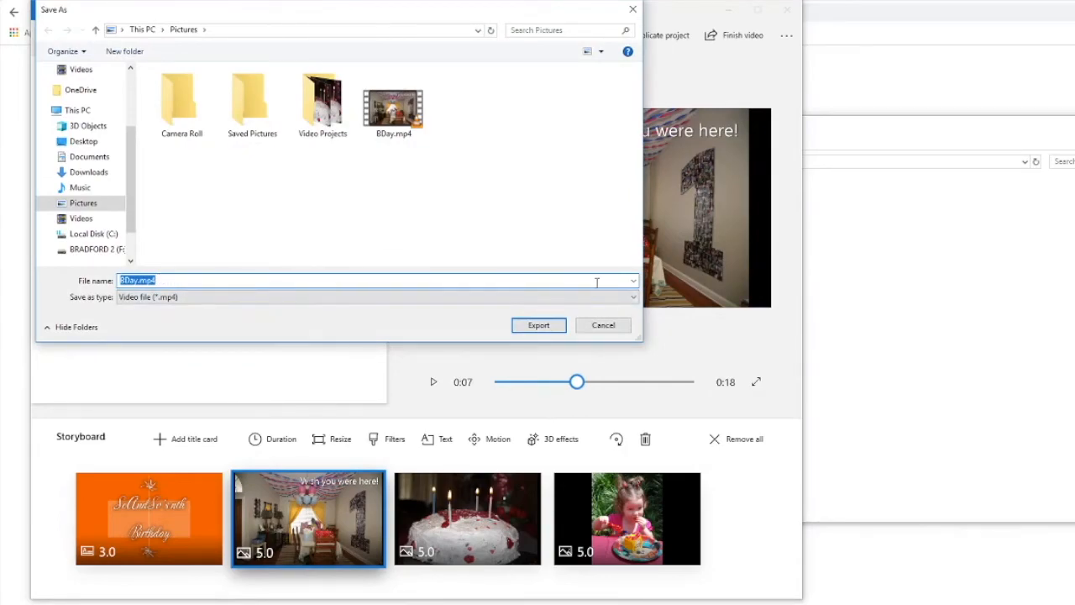
click(559, 327)
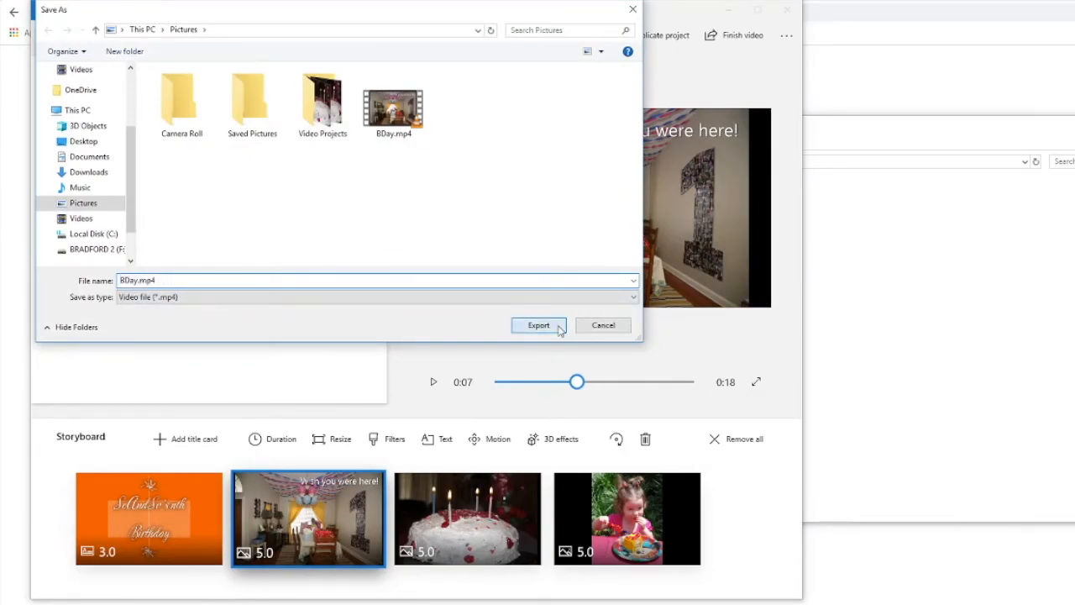
click(643, 320)
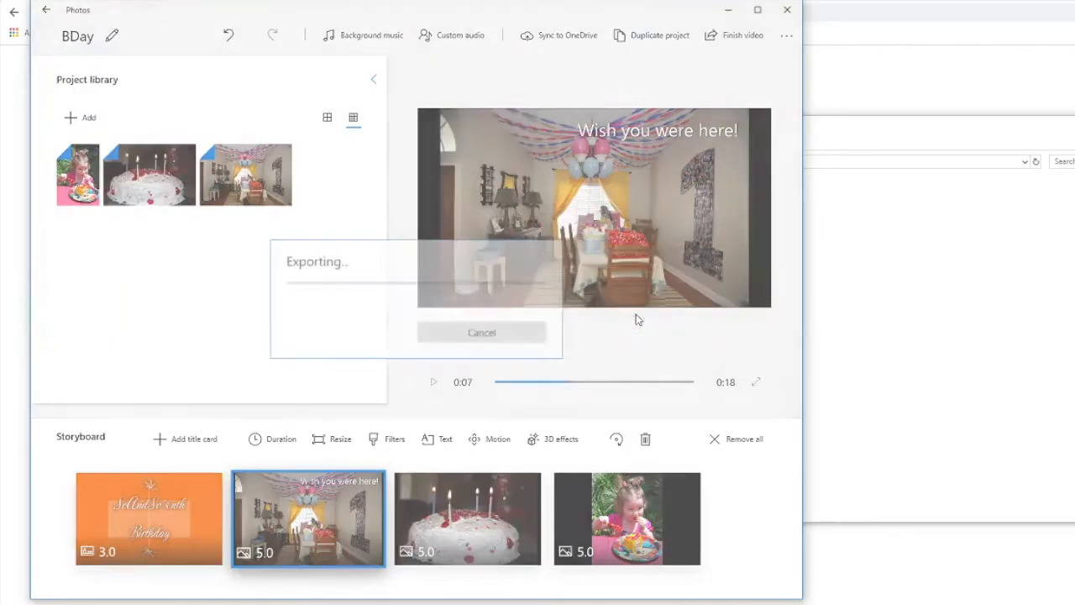